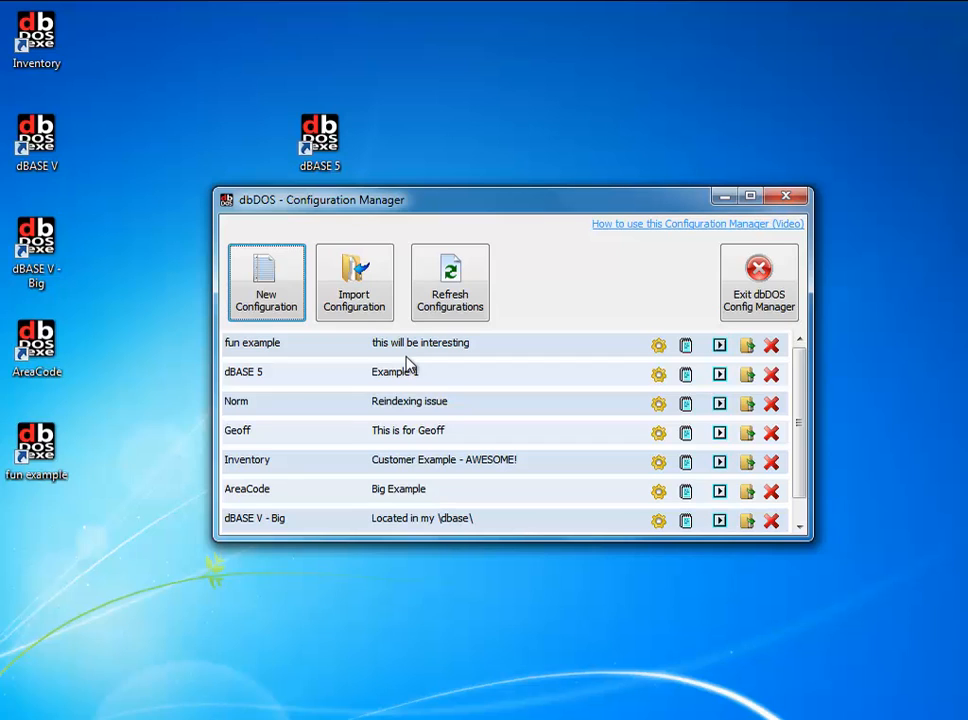
Step: Delete the existing dBASE 5 configuration from the configuration list
{"action": "left_click", "coordinate": [772, 376]}
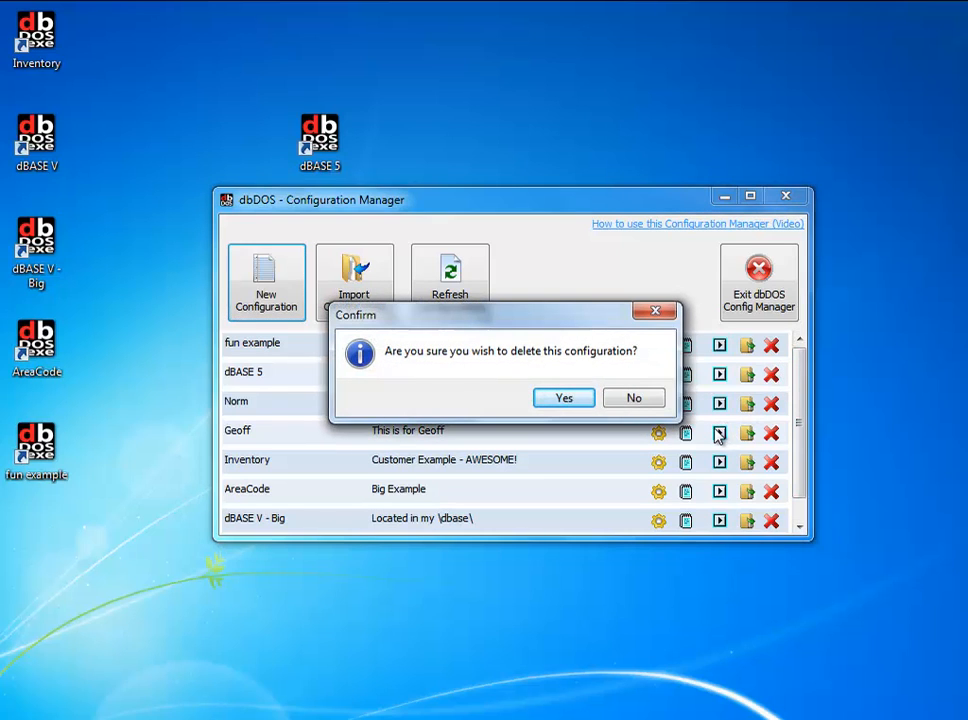
{"action": "left_click", "coordinate": [578, 406]}
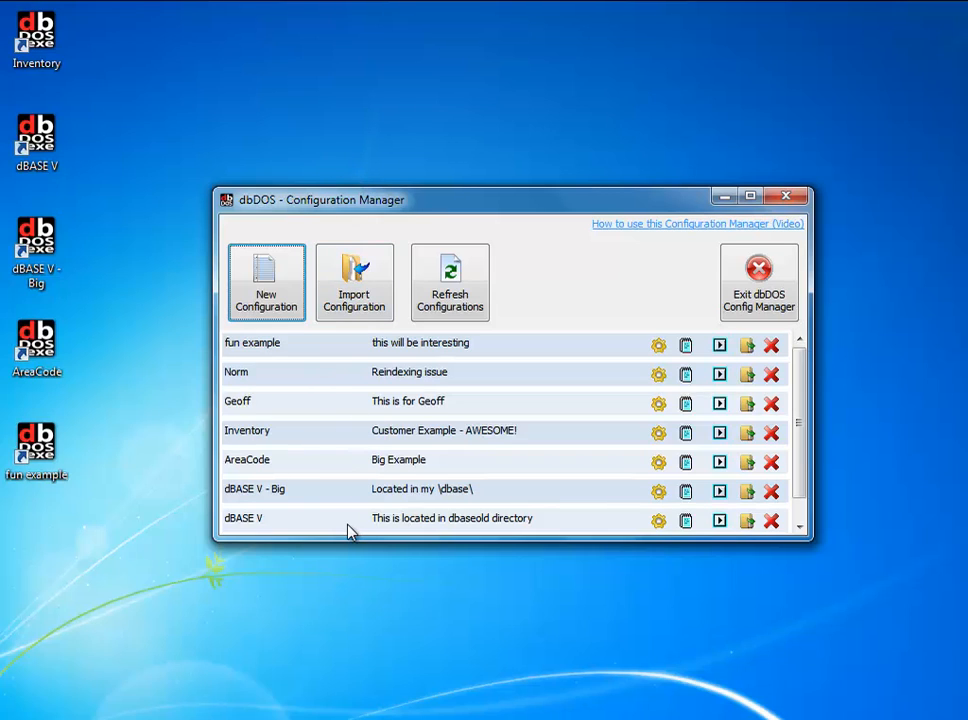
Step: Start a new configuration and switch from the wizard to the advanced configuration screen
{"action": "left_click", "coordinate": [281, 302]}
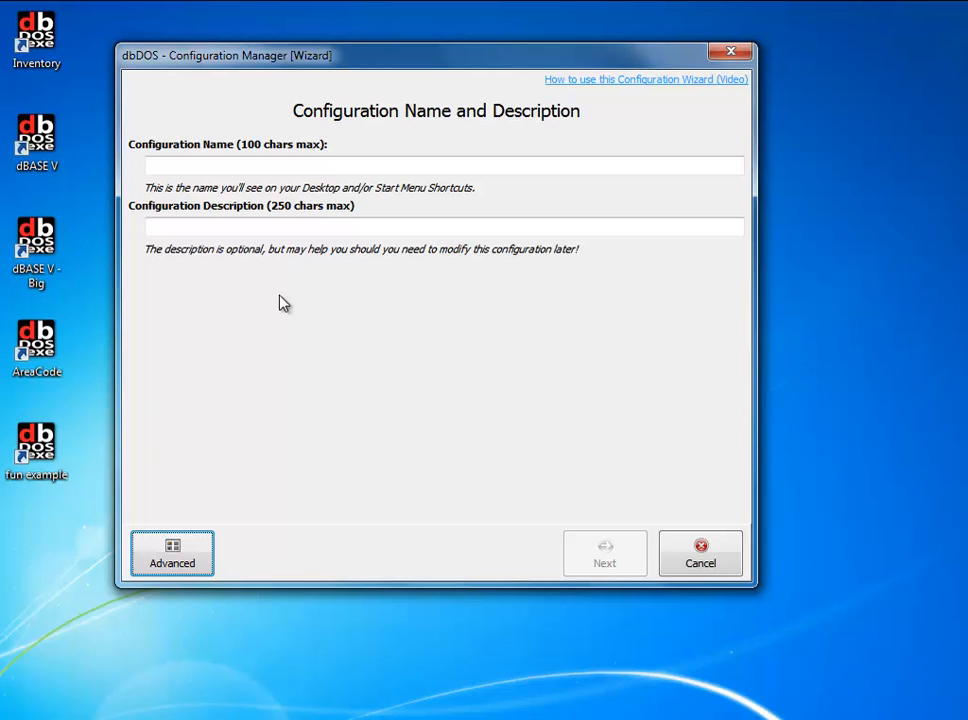
{"action": "left_click", "coordinate": [190, 561]}
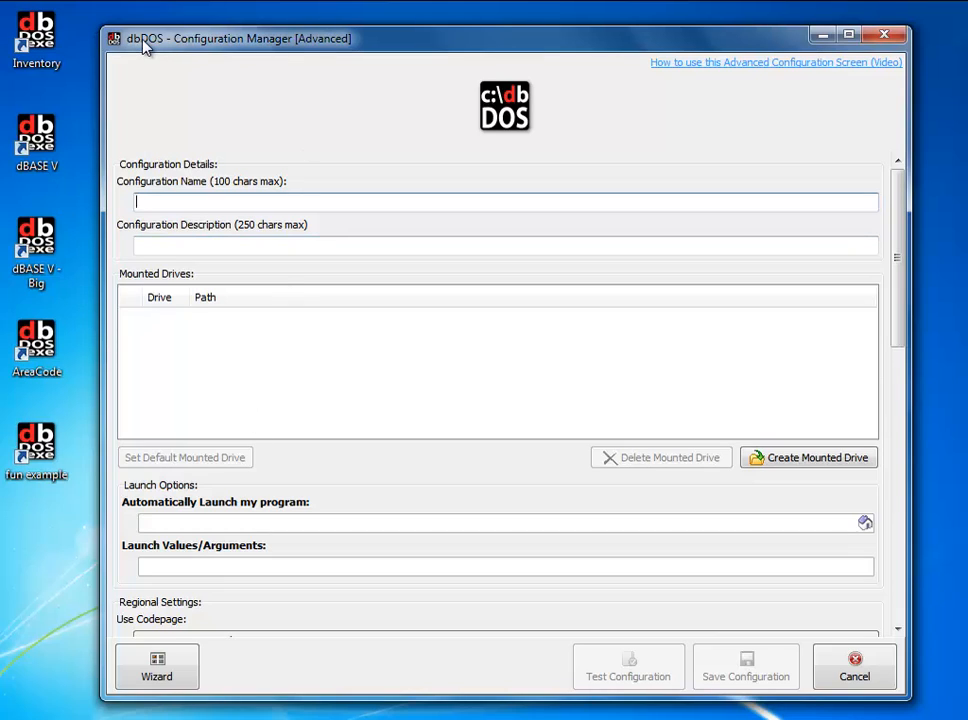
{"action": "left_click", "coordinate": [113, 38]}
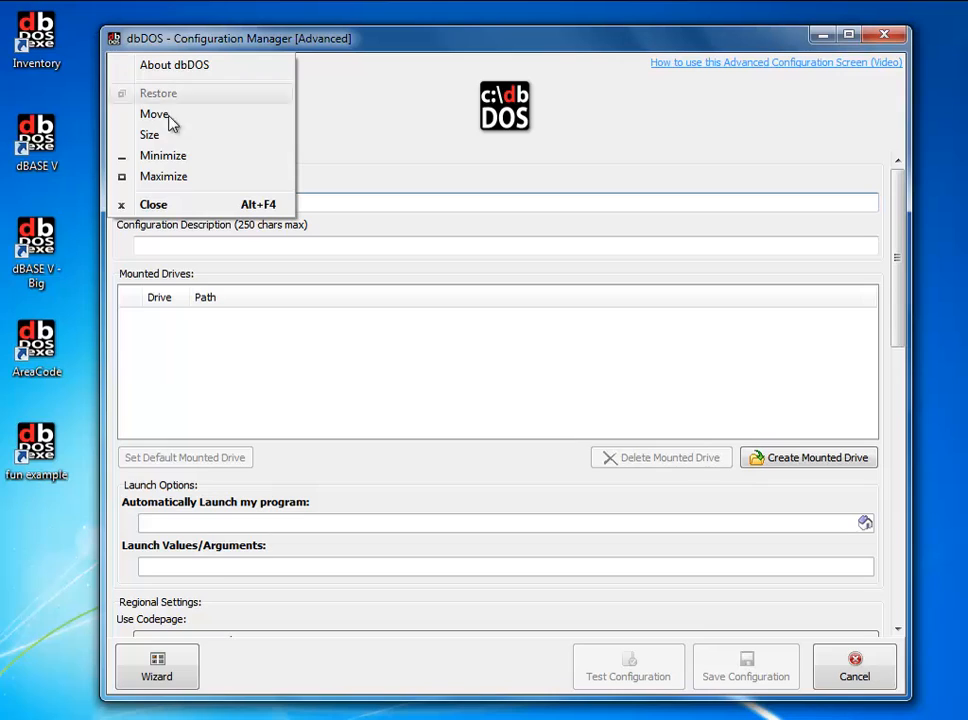
{"action": "left_click", "coordinate": [401, 31]}
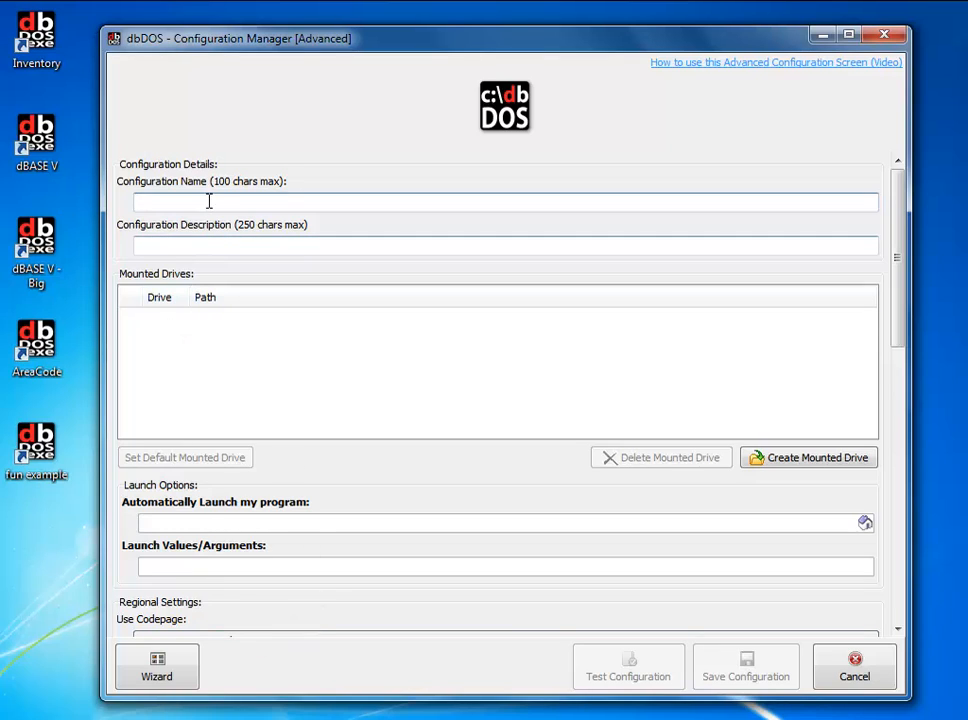
Step: Name the configuration "dBase 5" and give it the description "Command prompt"
{"action": "type", "text": "d"}
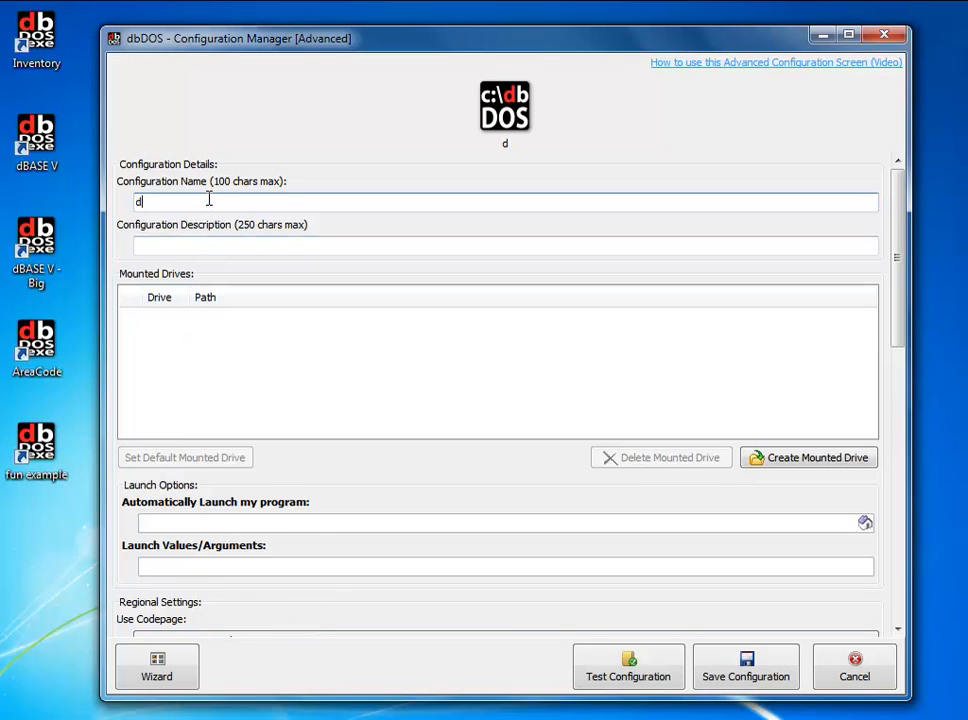
{"action": "type", "text": "Base 5"}
{"action": "key", "text": "Tab"}
{"action": "type", "text": "Comma"}
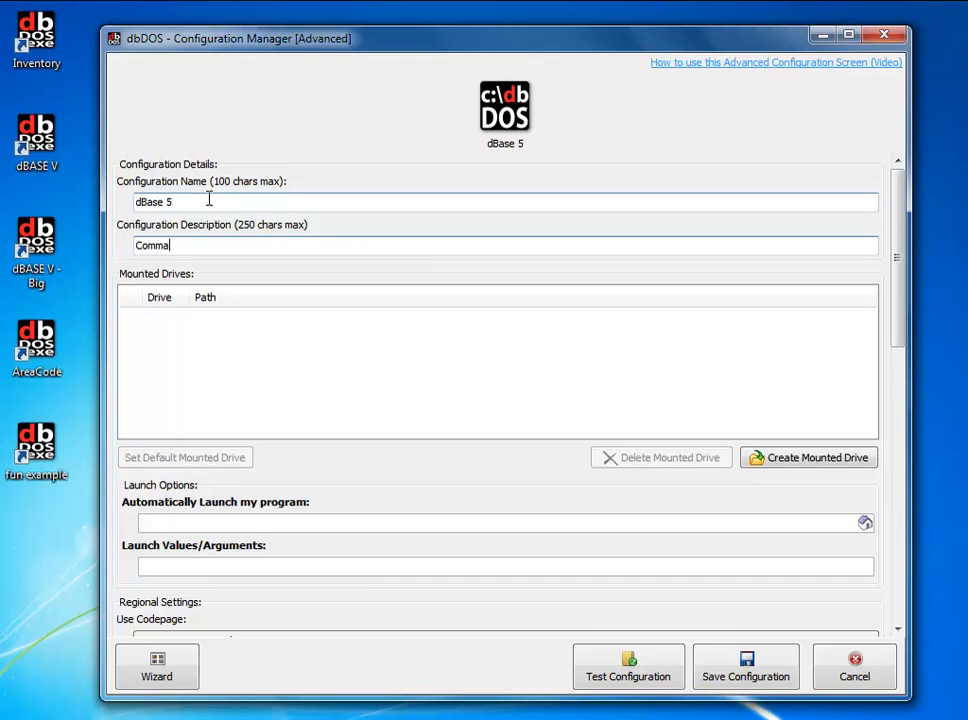
{"action": "type", "text": "nd prompt"}
{"action": "key", "text": "BackSpace"}
{"action": "key", "text": "BackSpace"}
{"action": "type", "text": "mpt"}
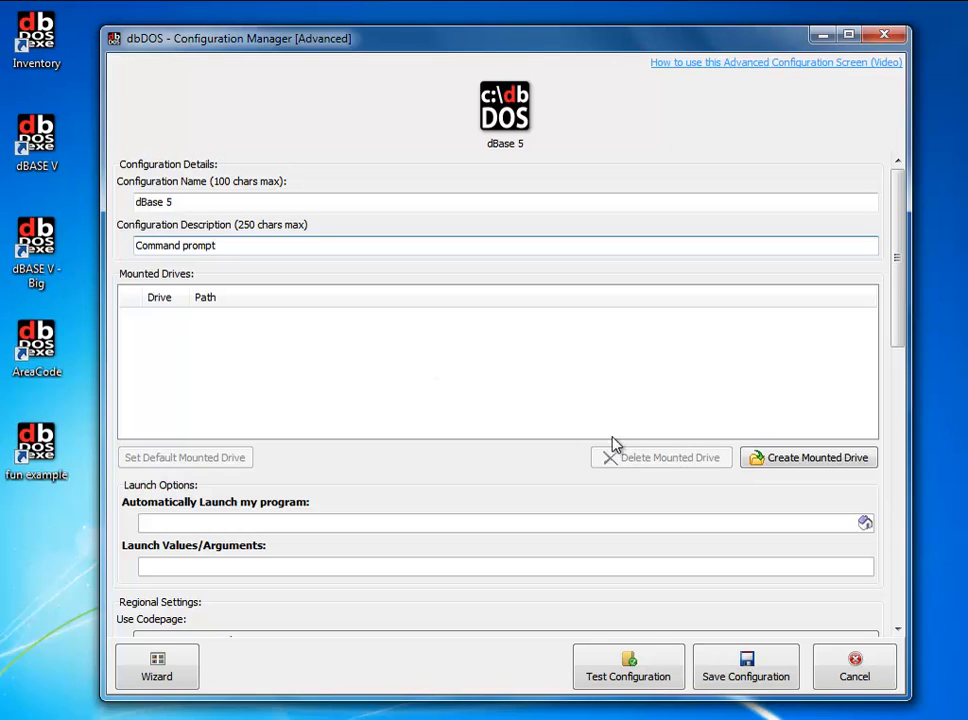
Step: Mount the folder C:\dbaseold as the default drive C
{"action": "left_click", "coordinate": [751, 466]}
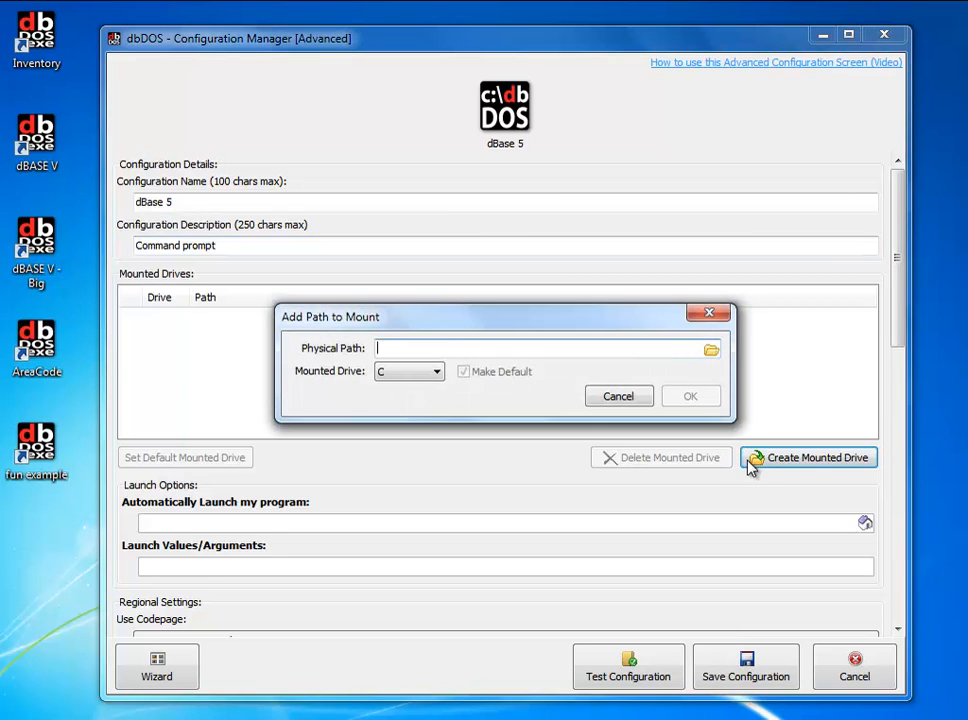
{"action": "left_click", "coordinate": [711, 351]}
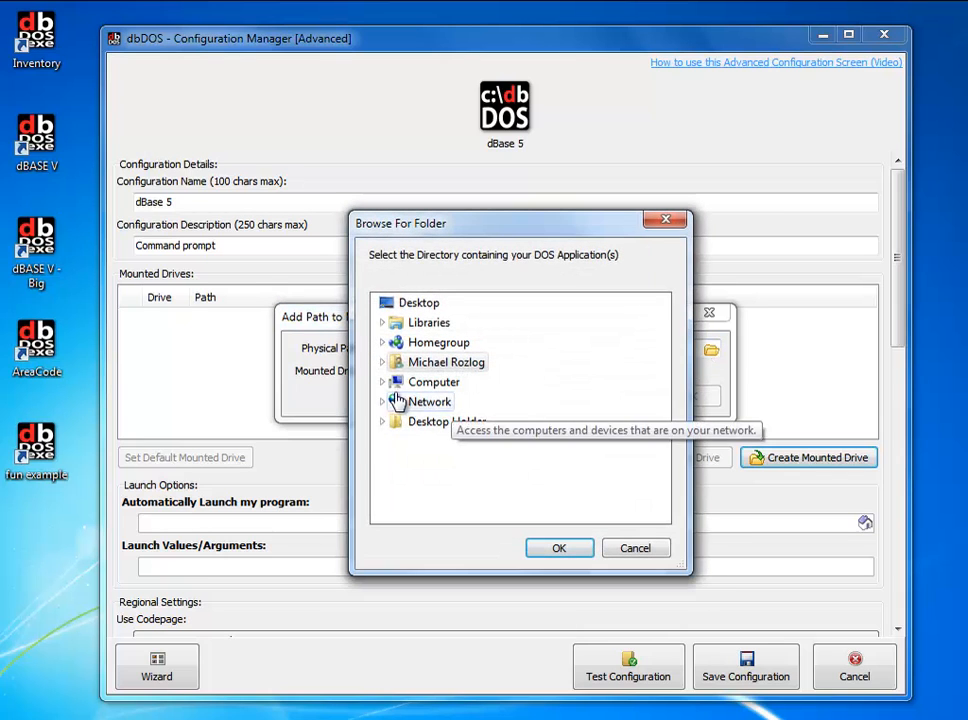
{"action": "left_click", "coordinate": [383, 383]}
{"action": "left_click", "coordinate": [391, 401]}
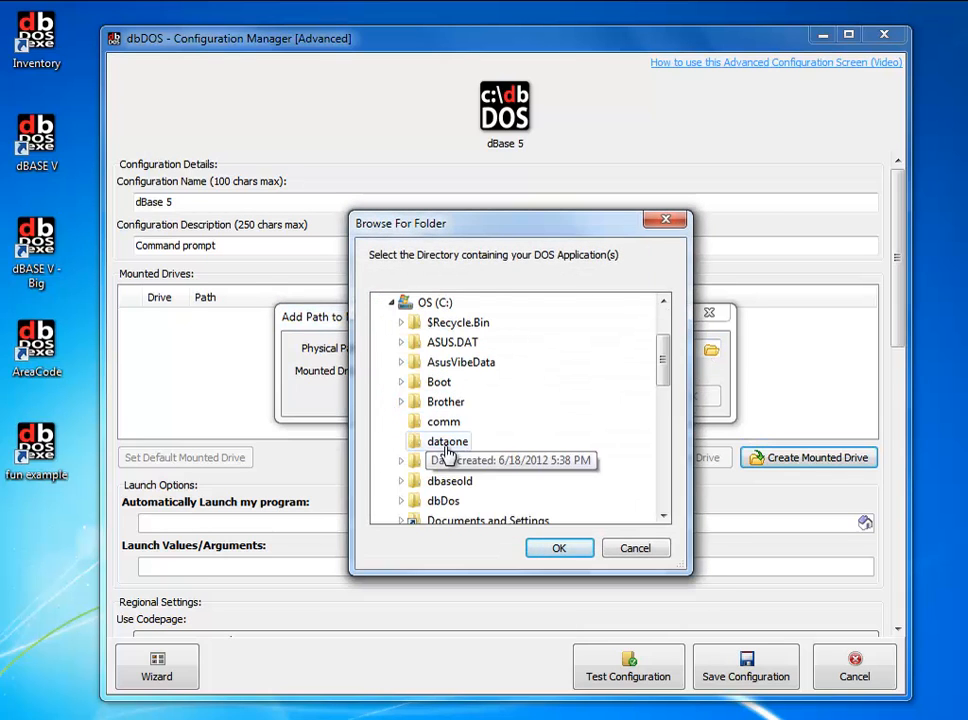
{"action": "scroll", "coordinate": [448, 445], "scroll_direction": "down", "scroll_amount": 2}
{"action": "double_click", "coordinate": [450, 364]}
{"action": "scroll", "coordinate": [452, 367], "scroll_direction": "up", "scroll_amount": 2}
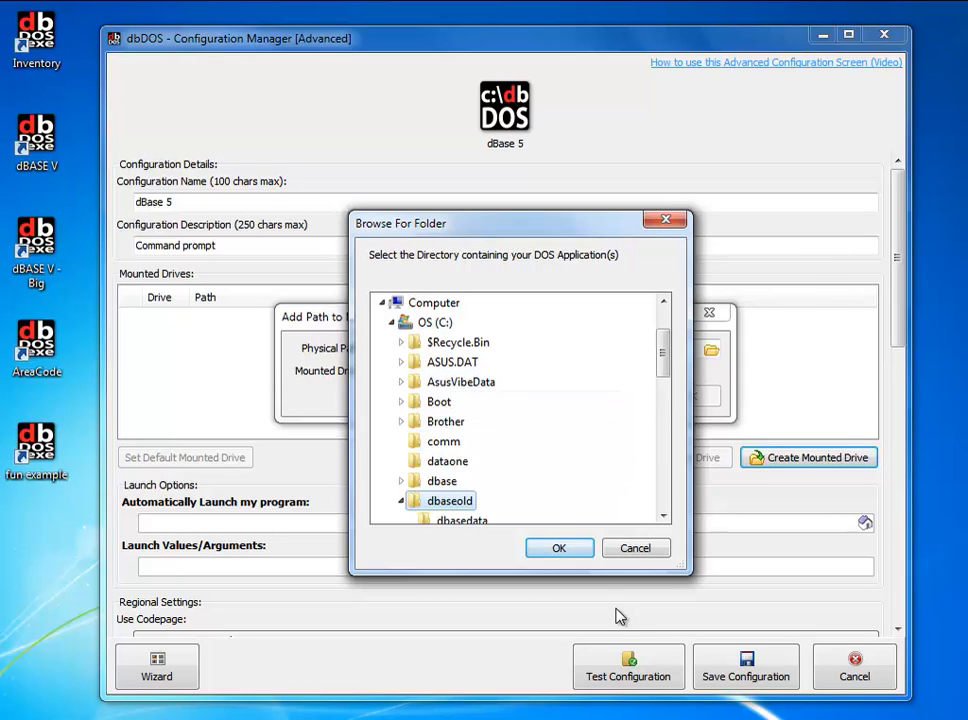
{"action": "left_click", "coordinate": [578, 557]}
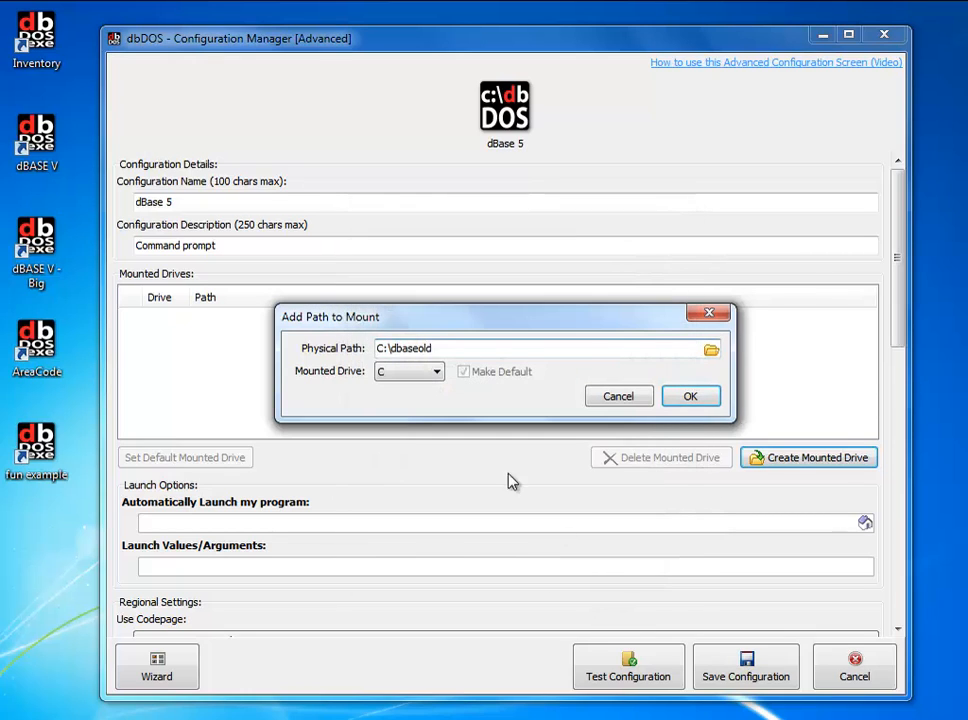
{"action": "left_click", "coordinate": [692, 399]}
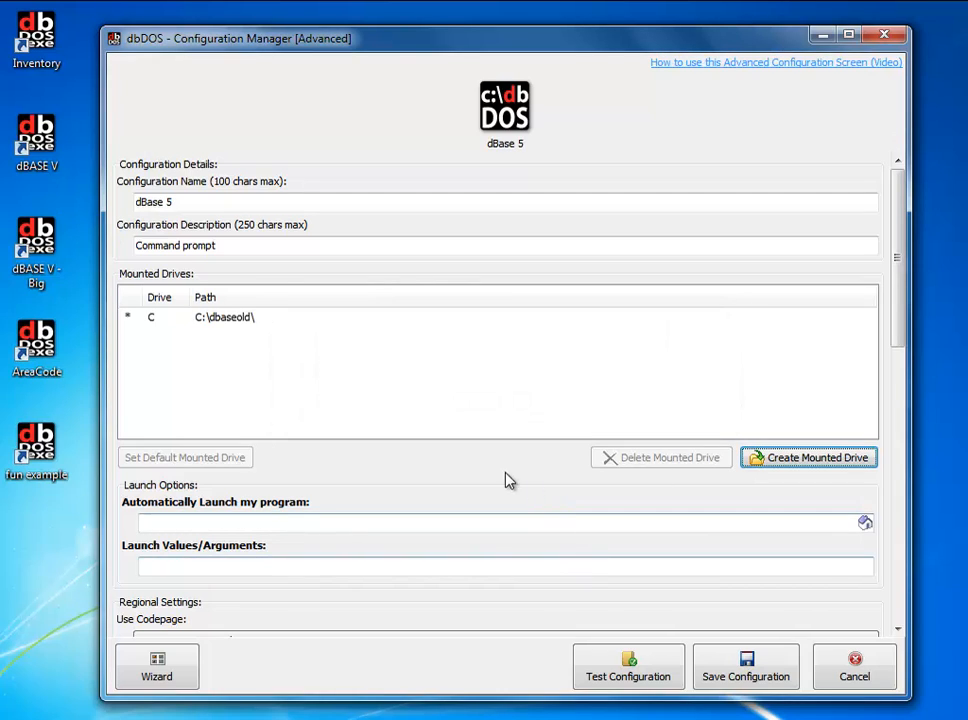
Step: Mount the folder C:\dbaseold\dbasedata as drive D without making it the default
{"action": "left_click", "coordinate": [789, 462]}
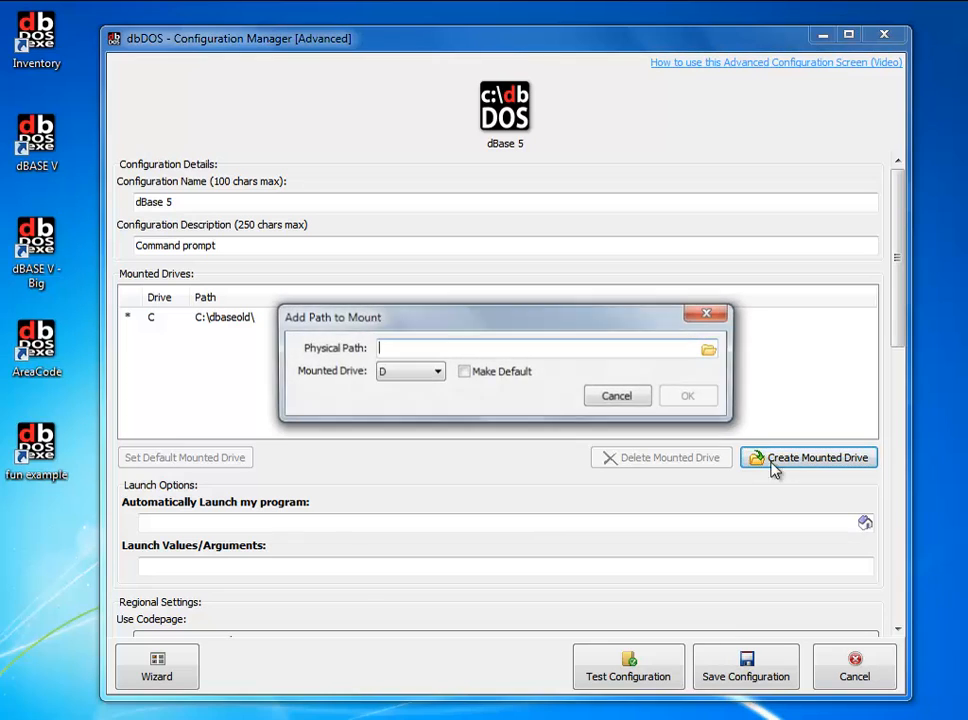
{"action": "left_click", "coordinate": [713, 352]}
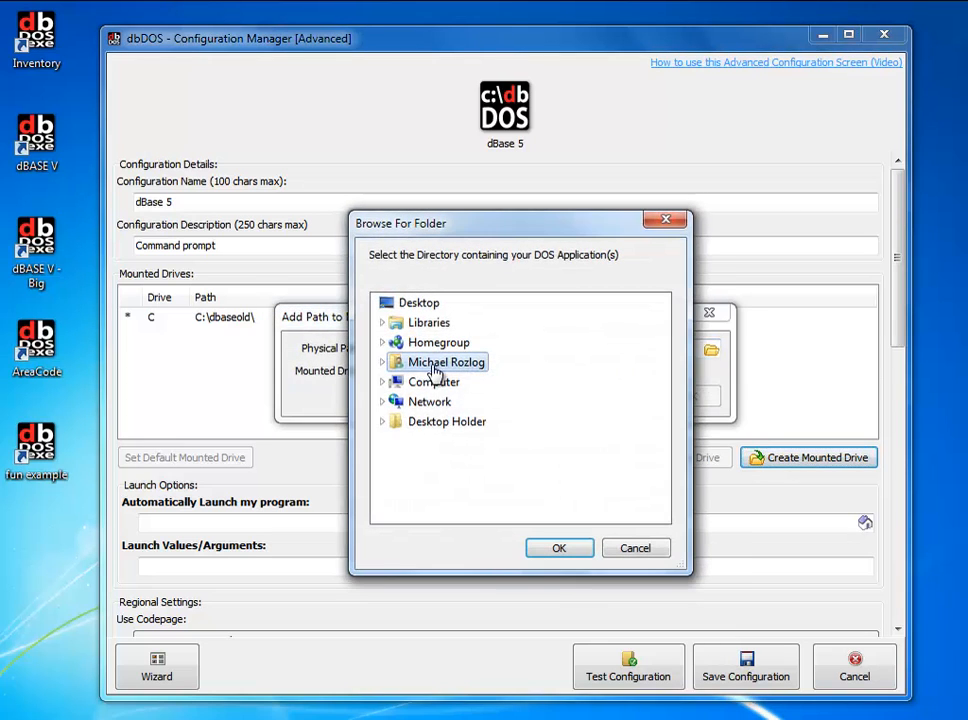
{"action": "left_click", "coordinate": [382, 382]}
{"action": "left_click", "coordinate": [391, 402]}
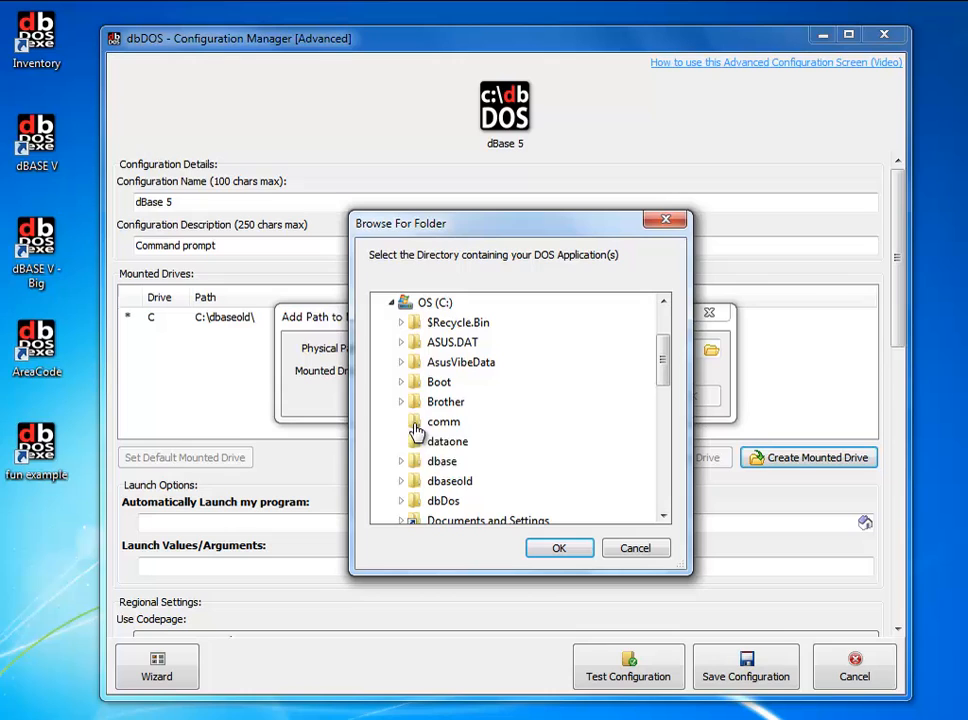
{"action": "left_click", "coordinate": [400, 481]}
{"action": "left_click", "coordinate": [460, 482]}
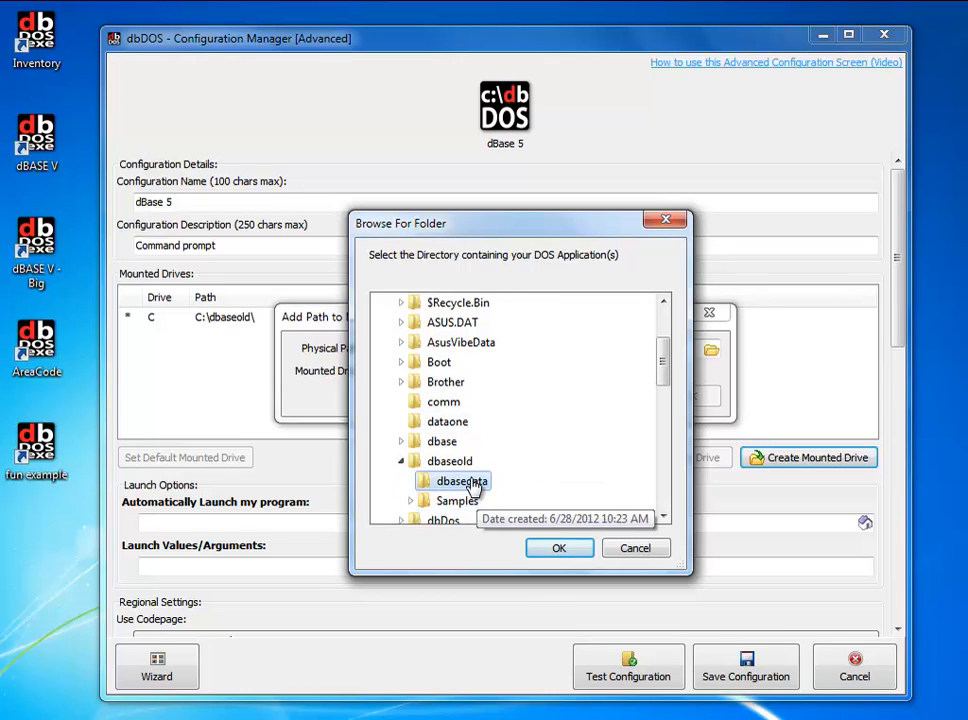
{"action": "left_click", "coordinate": [560, 550]}
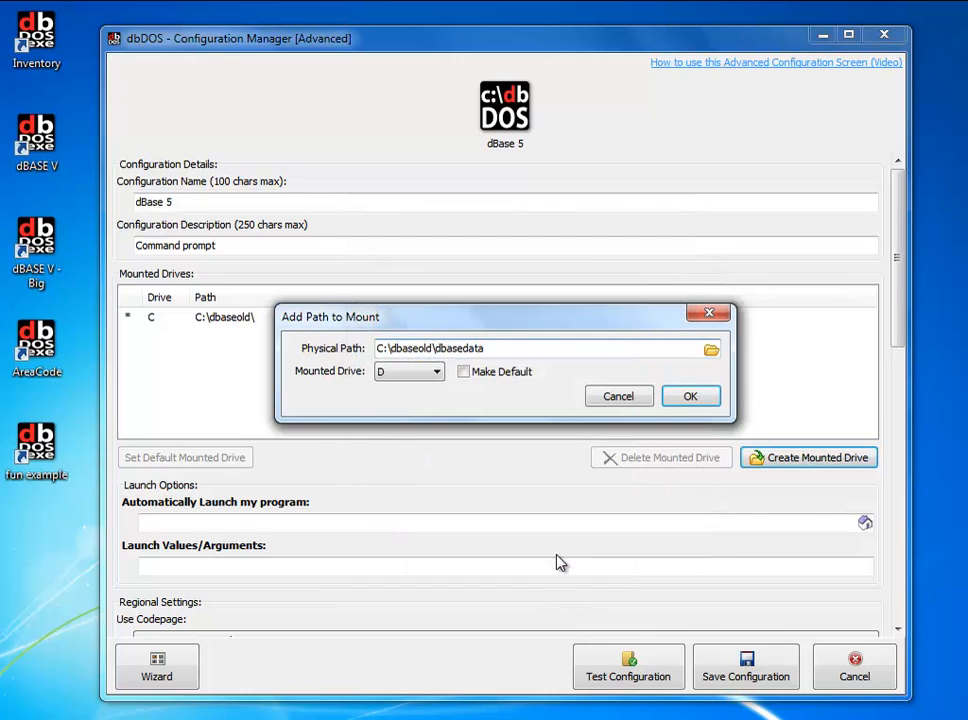
{"action": "left_click", "coordinate": [691, 402]}
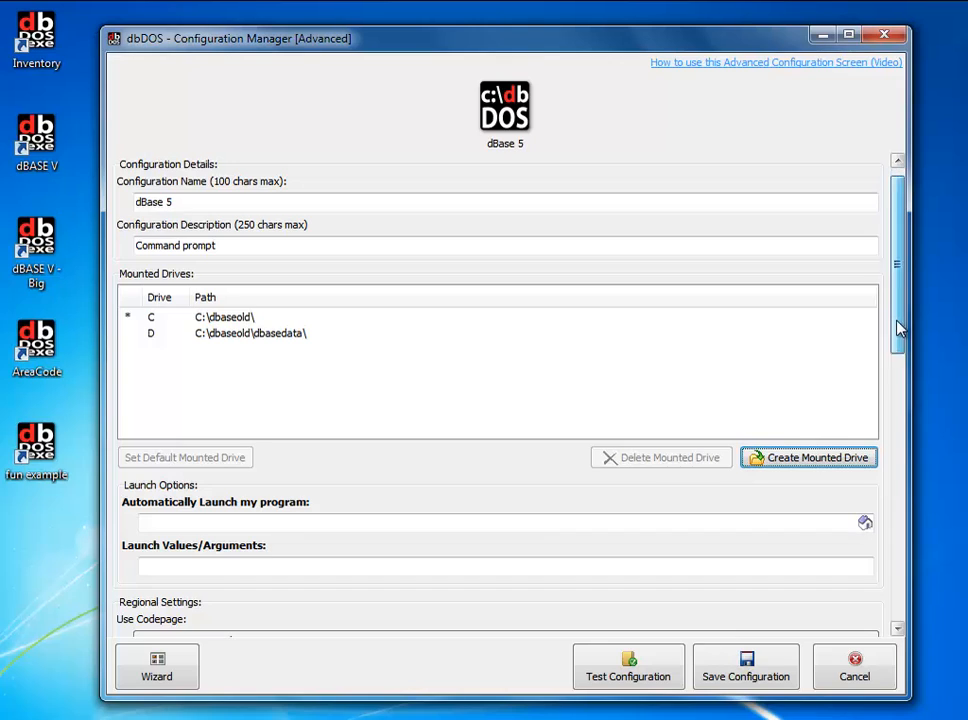
Step: Review the launch options and the regional codepage choices, keeping 437 - MS-DOS United States as the codepage
{"action": "left_click_drag", "start_coordinate": [895, 320], "coordinate": [899, 361]}
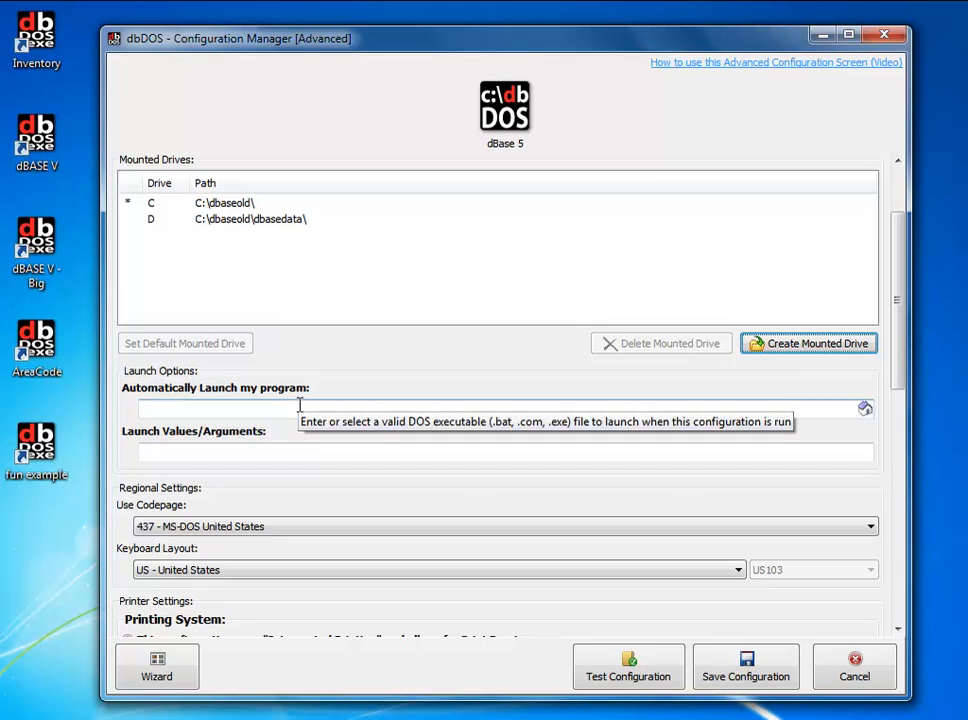
{"action": "left_click", "coordinate": [201, 452]}
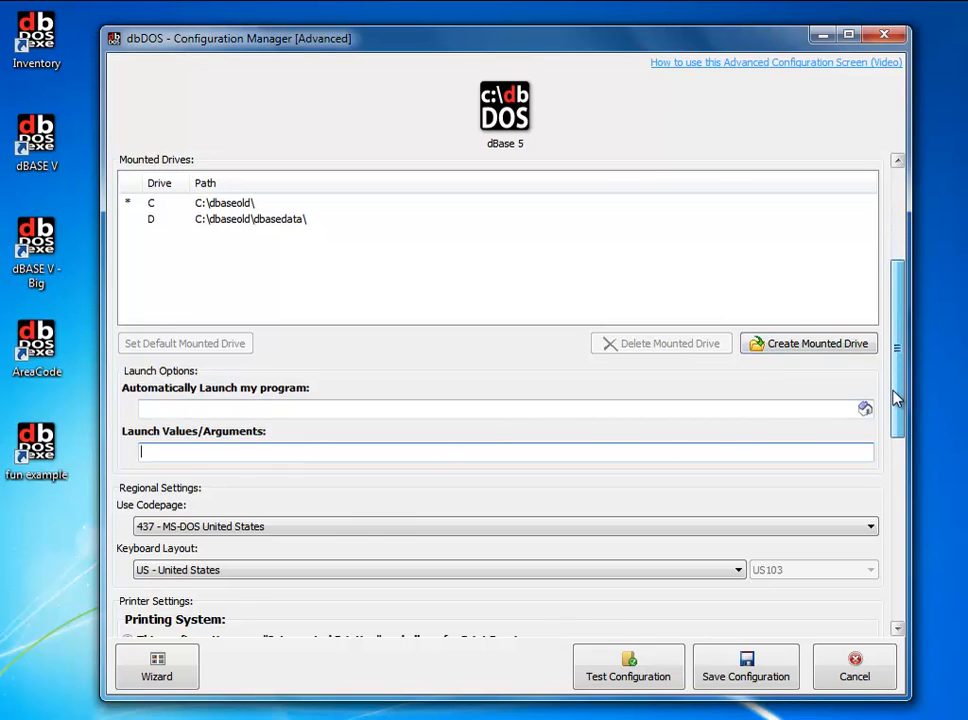
{"action": "scroll", "coordinate": [840, 400], "scroll_direction": "down", "scroll_amount": 3}
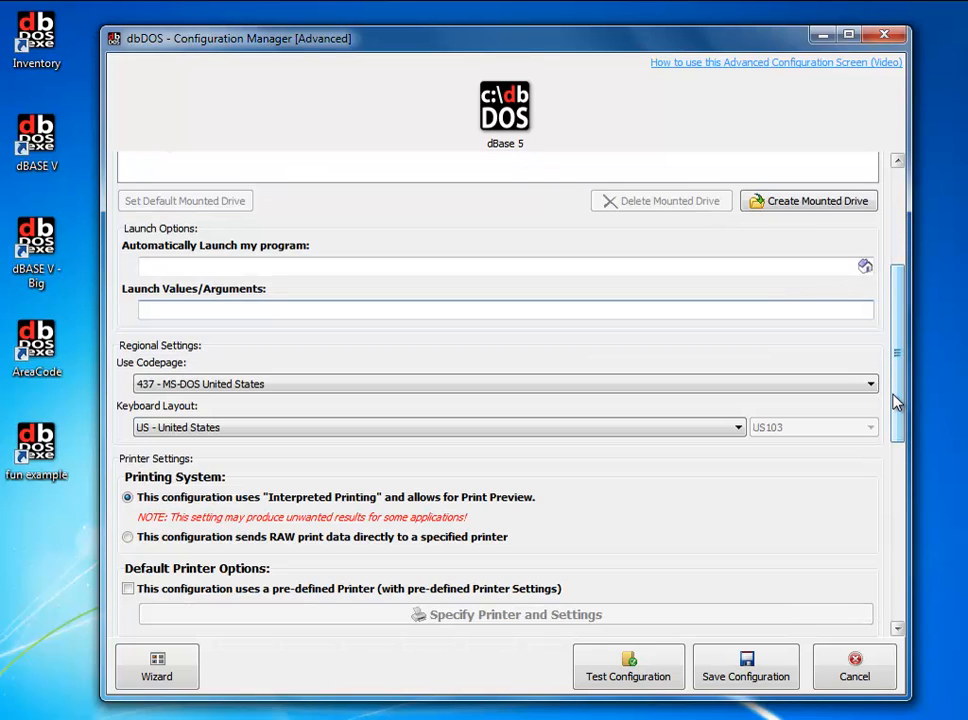
{"action": "left_click", "coordinate": [370, 390]}
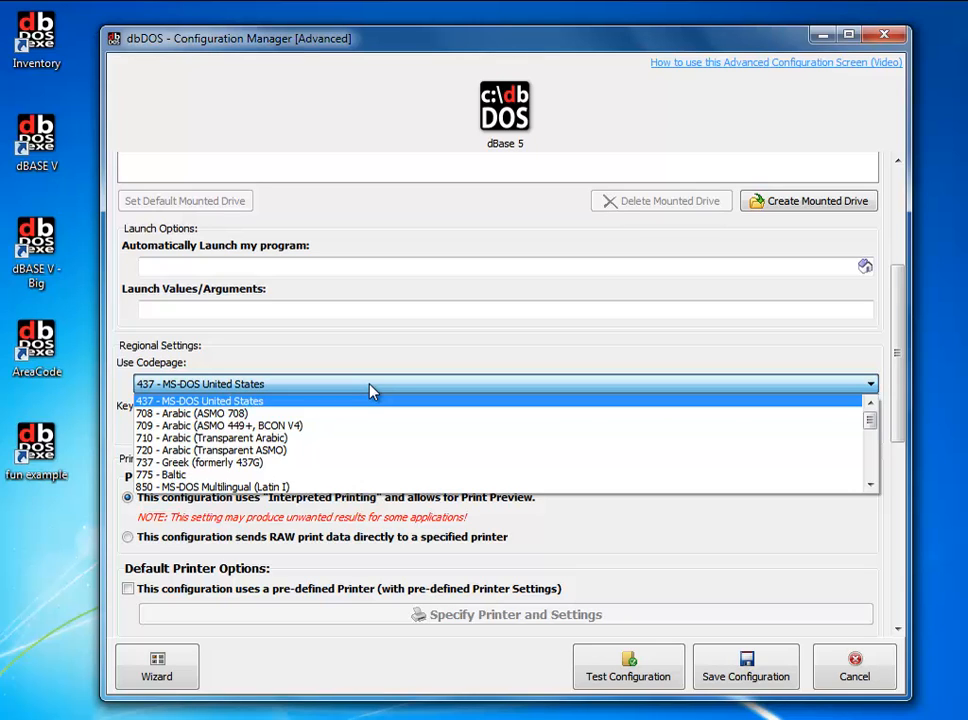
{"action": "left_click", "coordinate": [895, 346]}
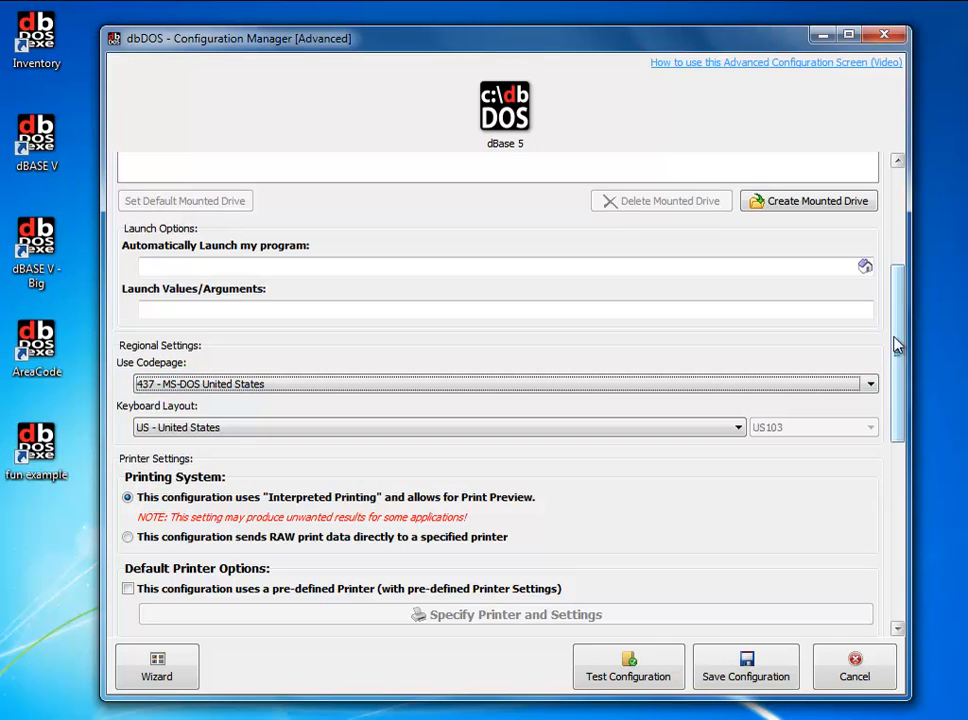
{"action": "left_click_drag", "start_coordinate": [896, 345], "coordinate": [897, 385]}
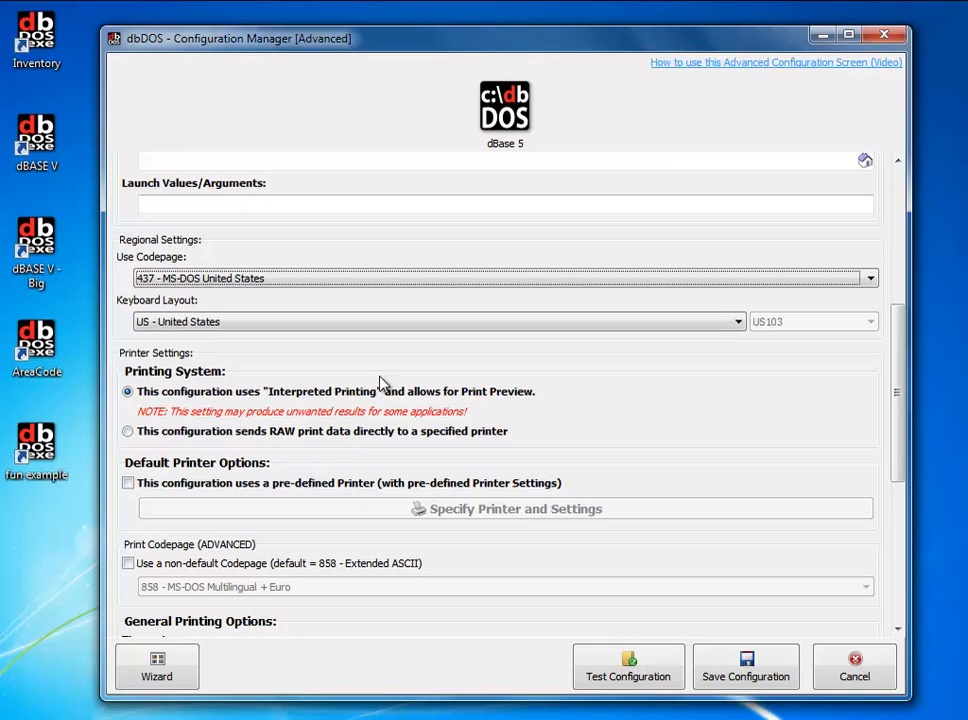
{"action": "scroll", "coordinate": [382, 380], "scroll_direction": "down", "scroll_amount": 1}
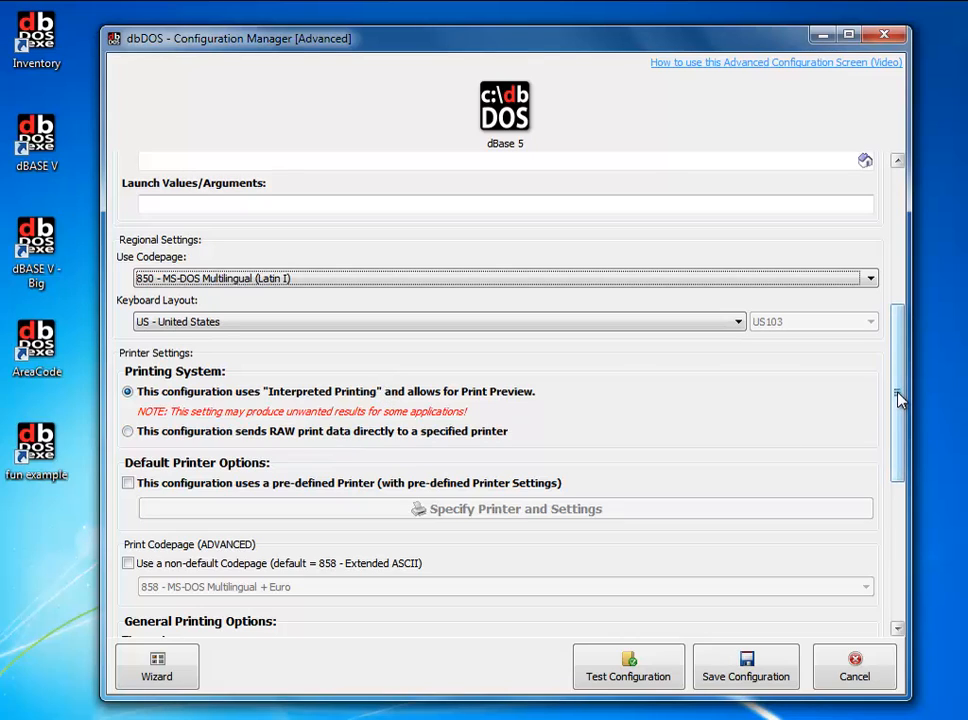
{"action": "scroll", "coordinate": [529, 276], "scroll_direction": "down", "scroll_amount": 1}
{"action": "scroll", "coordinate": [527, 274], "scroll_direction": "up", "scroll_amount": 2}
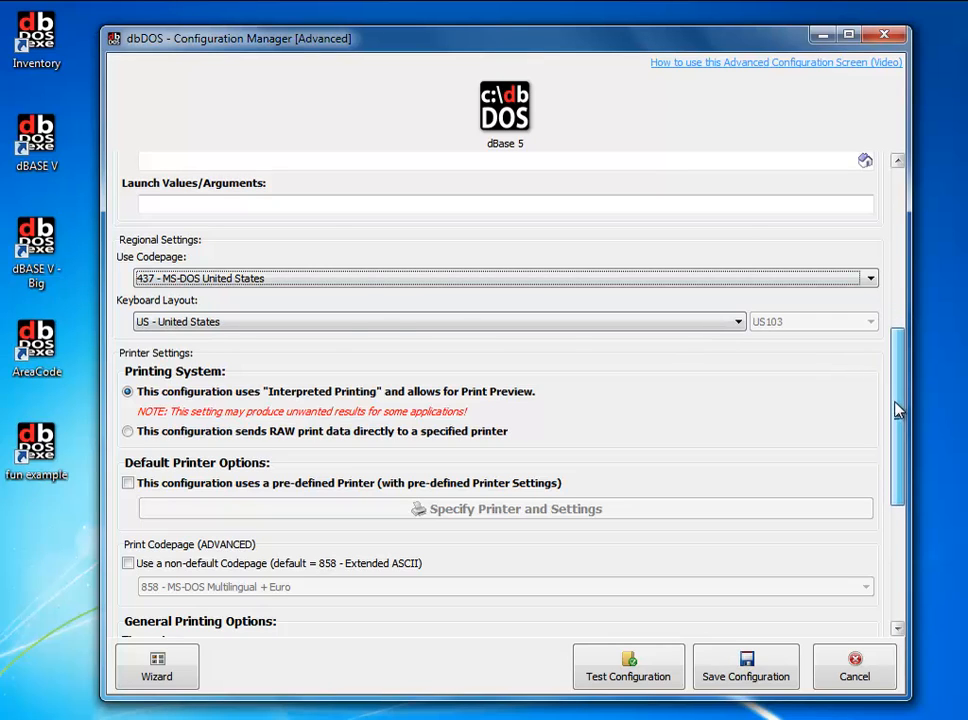
Step: Turn the pre-defined printer setting on and back off in the default printer options
{"action": "left_click_drag", "start_coordinate": [899, 410], "coordinate": [893, 461]}
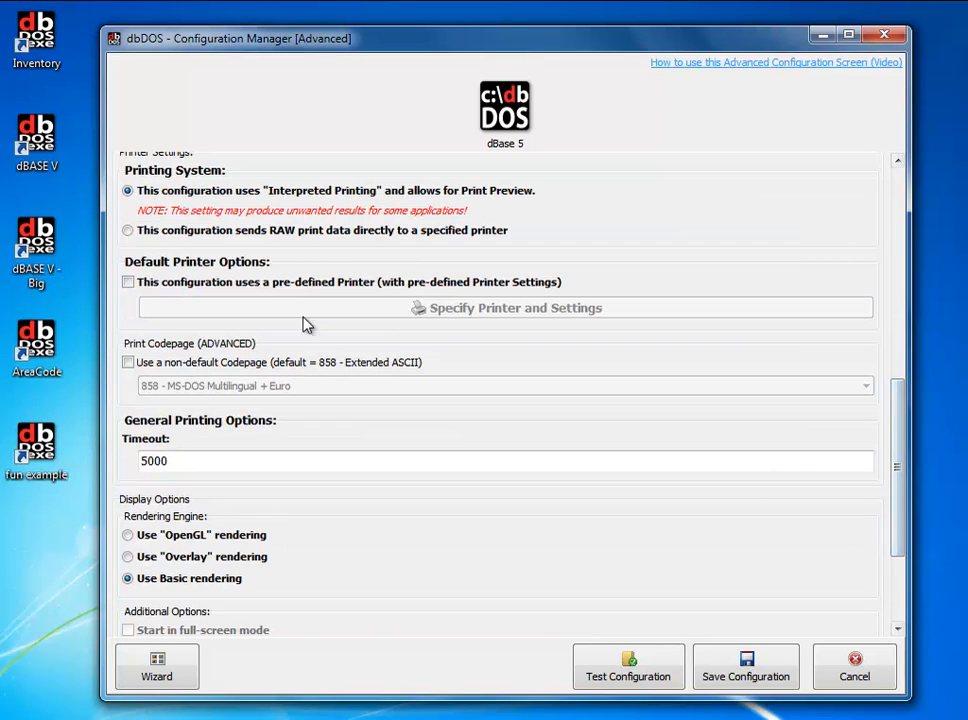
{"action": "left_click", "coordinate": [281, 283]}
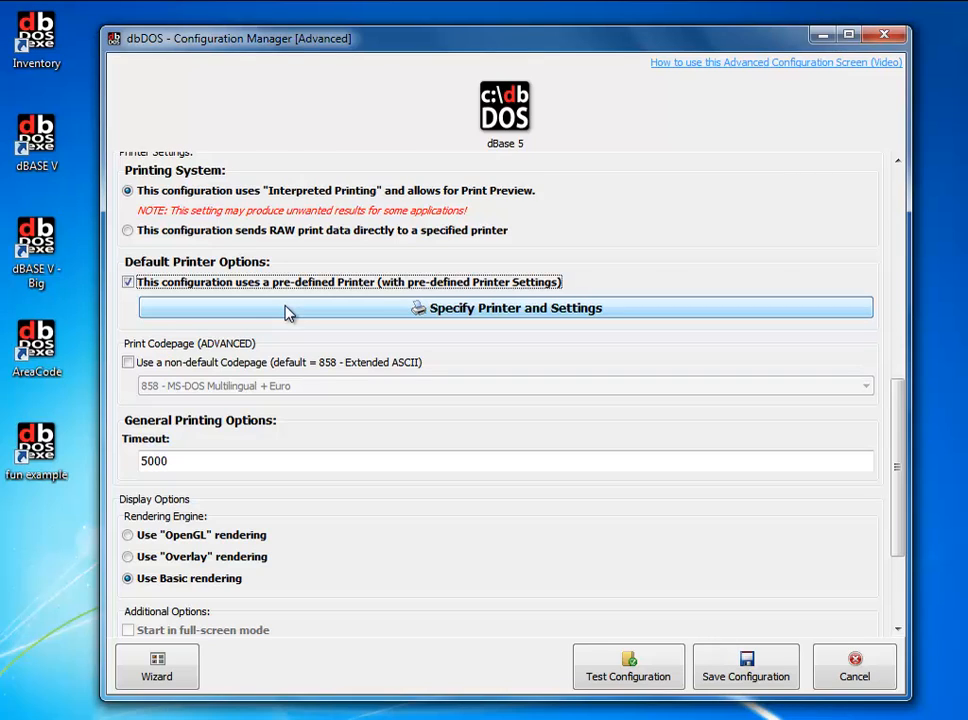
{"action": "left_click", "coordinate": [285, 284]}
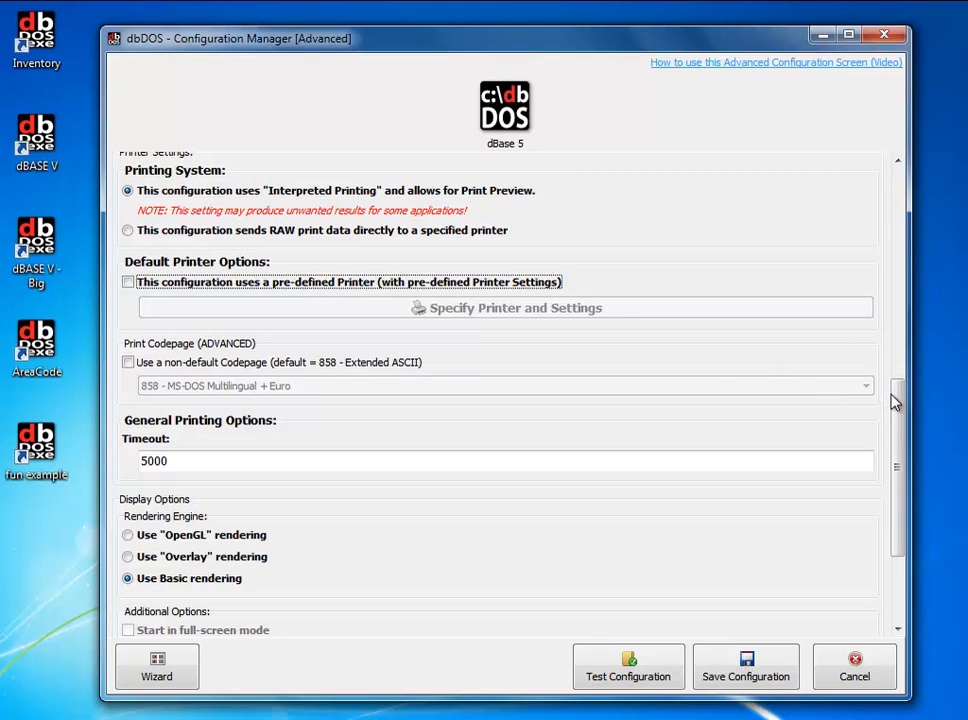
Step: Enable a non-default print codepage and select 858 - MS-DOS Multilingual + Euro
{"action": "left_click_drag", "start_coordinate": [897, 413], "coordinate": [888, 452]}
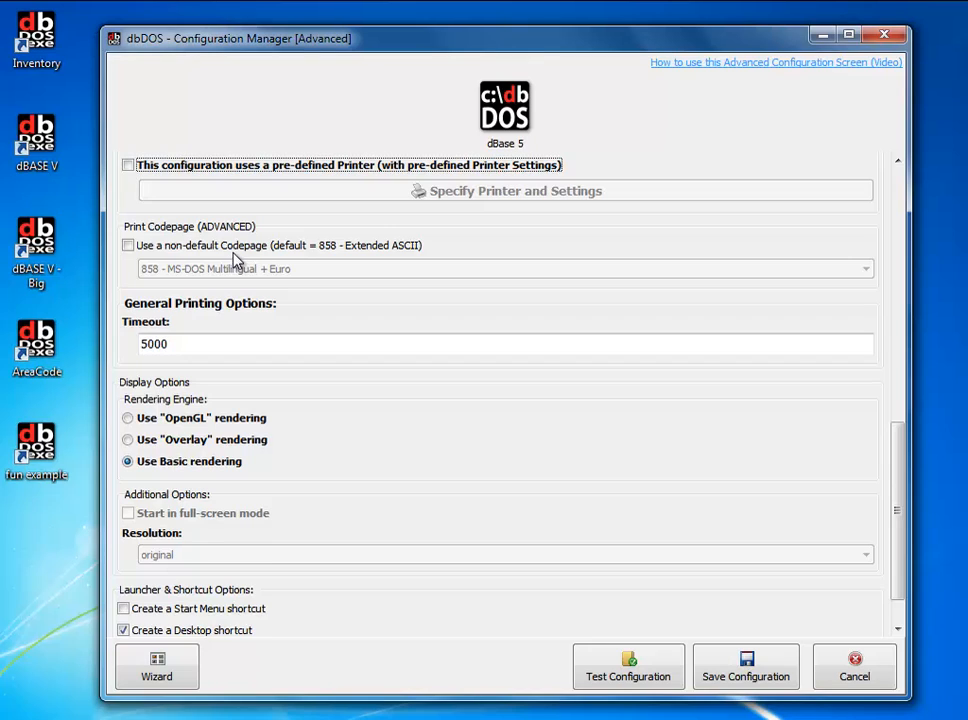
{"action": "left_click", "coordinate": [237, 249]}
{"action": "left_click", "coordinate": [239, 269]}
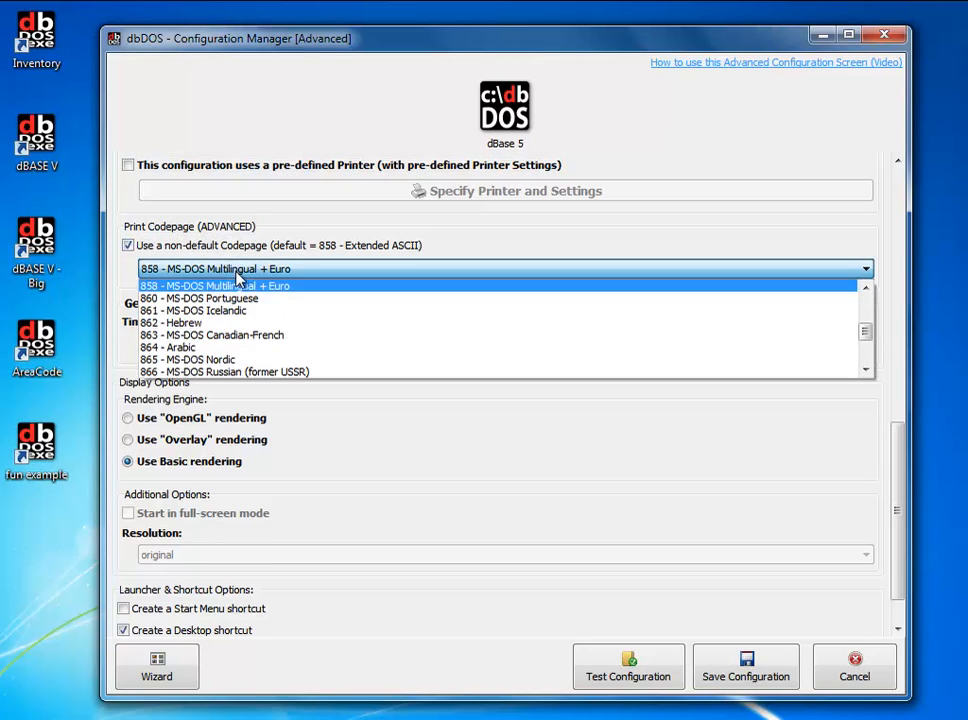
{"action": "left_click", "coordinate": [230, 290]}
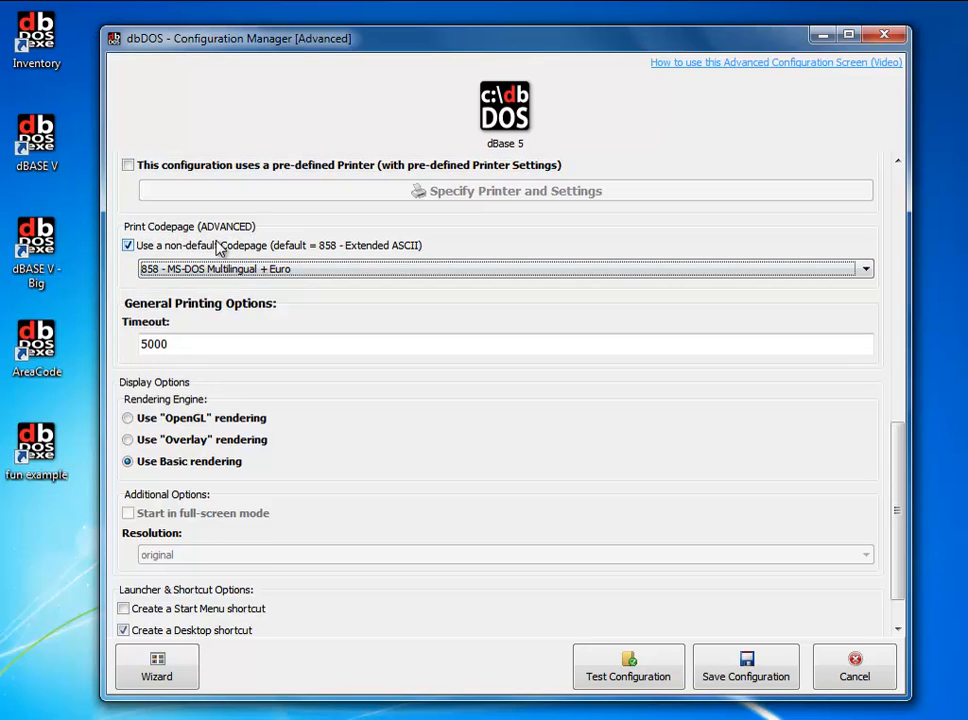
Step: Turn off the non-default print codepage and set the display's rendering engine to OpenGL after trying Overlay
{"action": "left_click", "coordinate": [128, 245]}
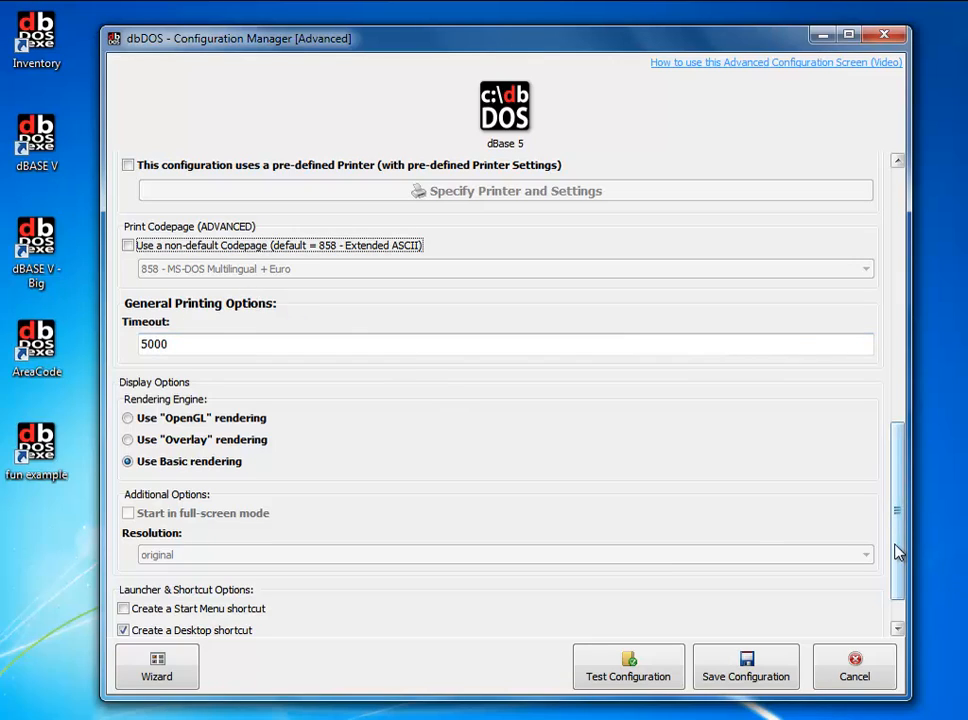
{"action": "scroll", "coordinate": [897, 588], "scroll_direction": "down", "scroll_amount": 1}
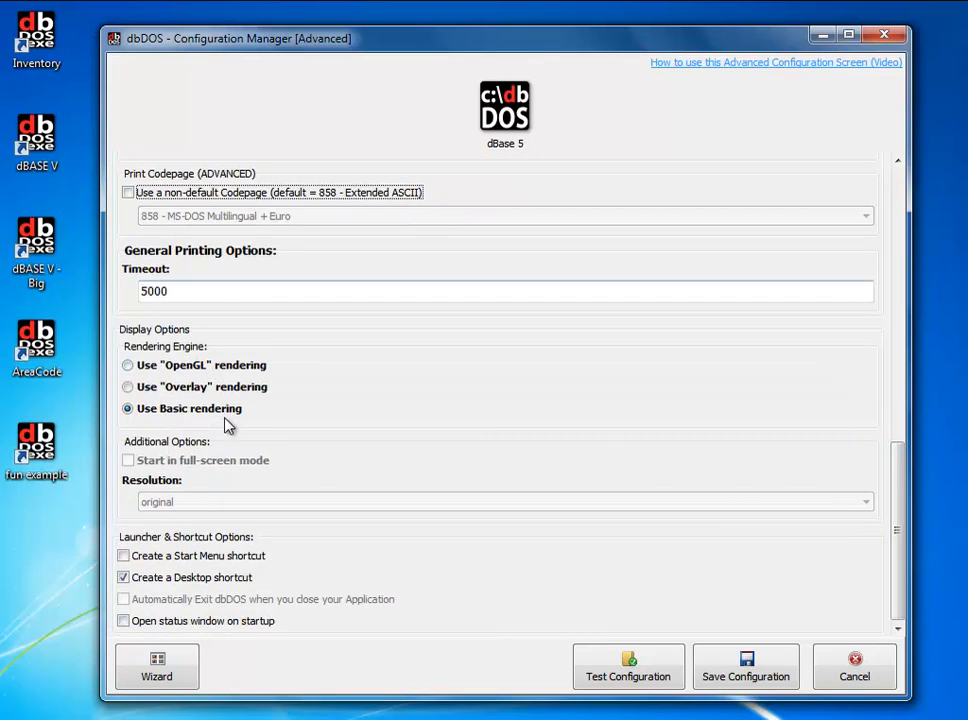
{"action": "left_click", "coordinate": [206, 368]}
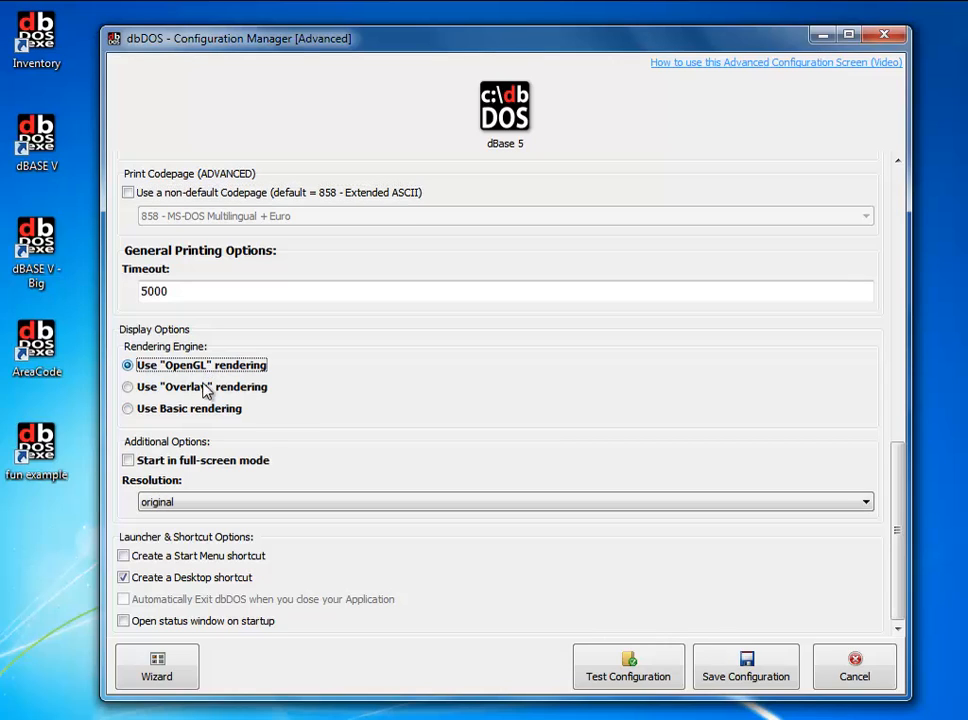
{"action": "left_click", "coordinate": [201, 390]}
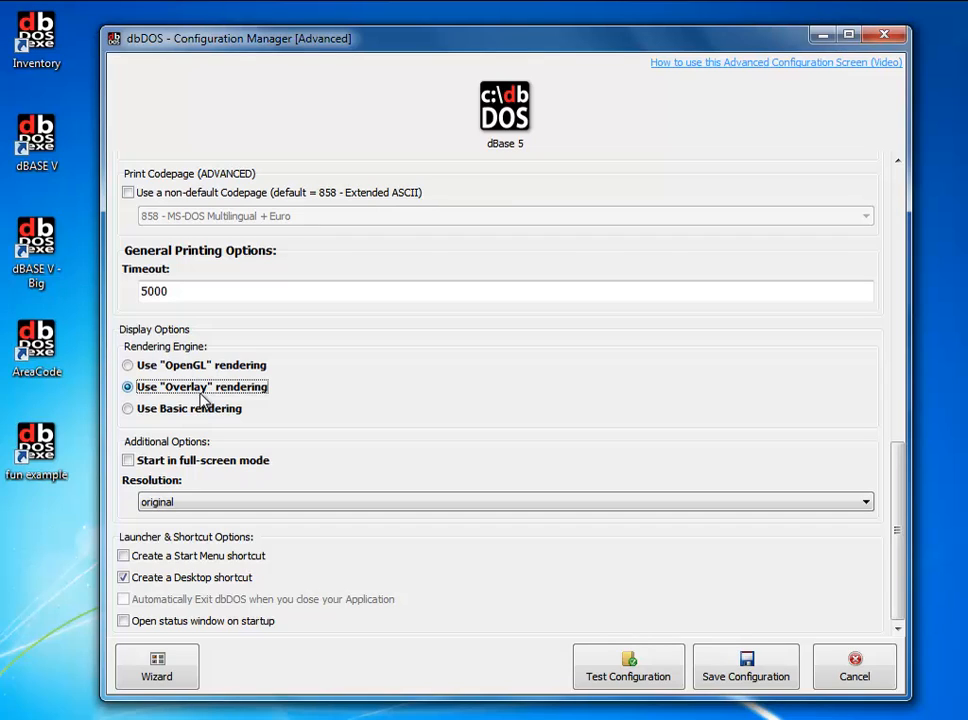
{"action": "left_click", "coordinate": [204, 367]}
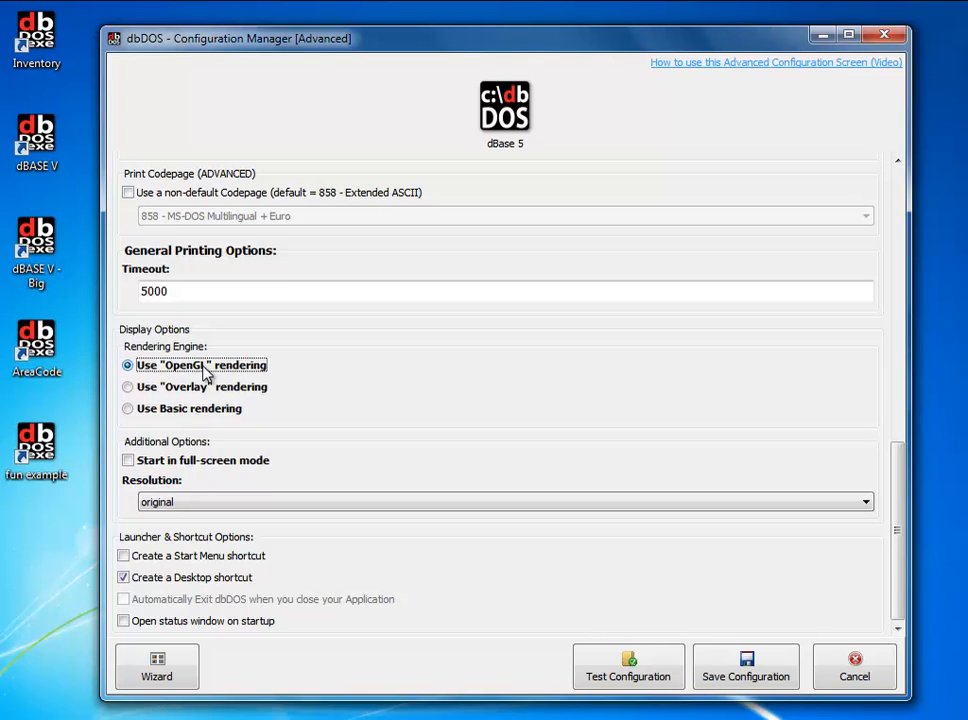
Step: Set the display resolution to 640x480 with full-screen start left off, and save the configuration
{"action": "left_click", "coordinate": [210, 469]}
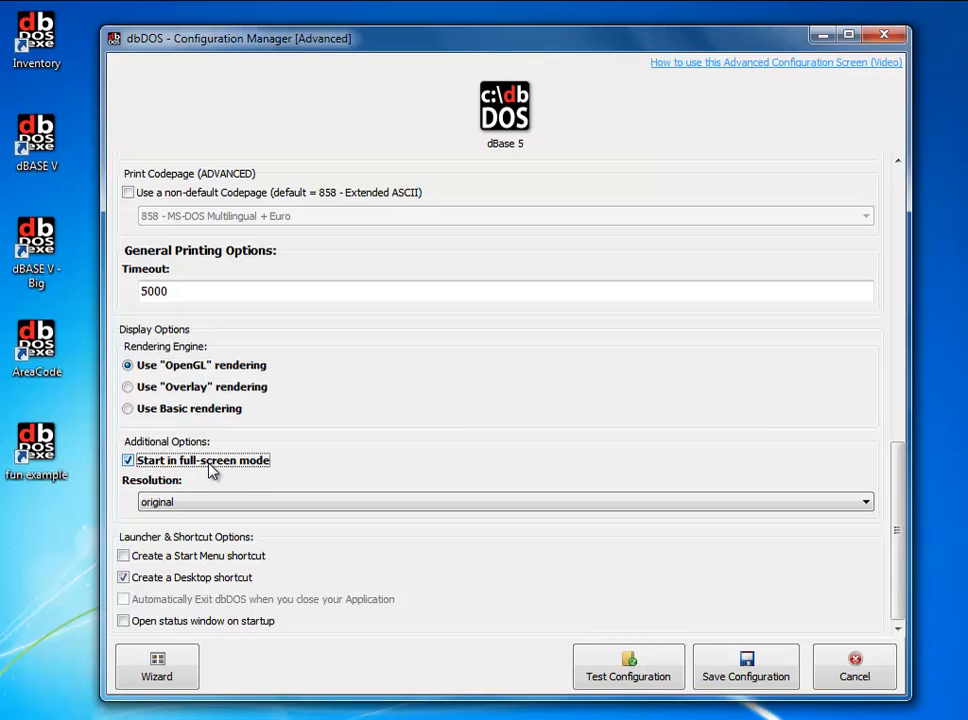
{"action": "left_click", "coordinate": [210, 468]}
{"action": "left_click", "coordinate": [216, 501]}
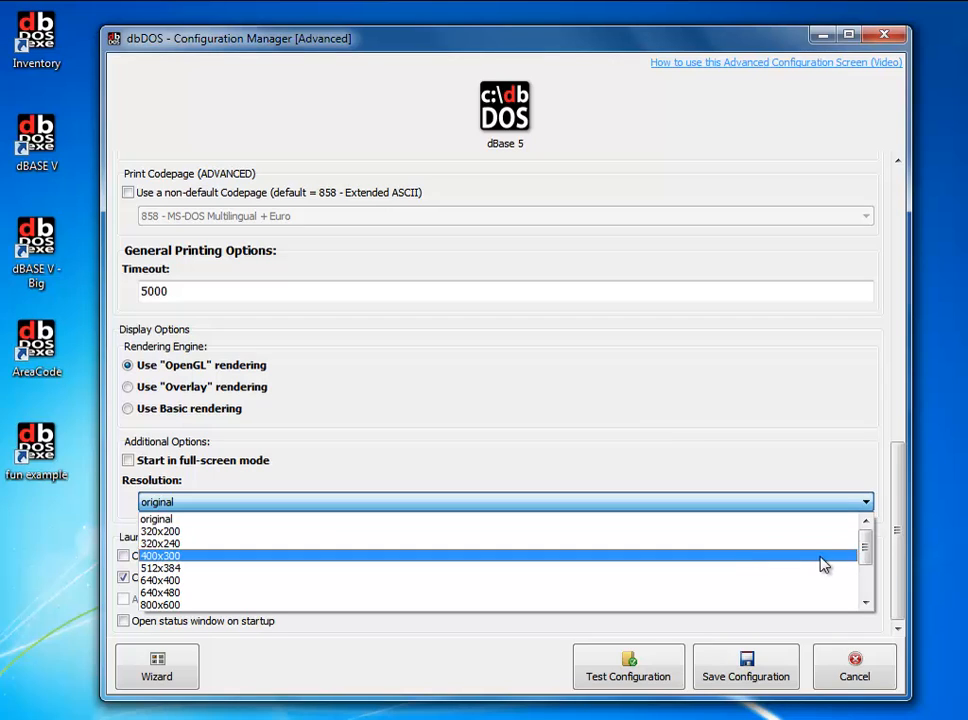
{"action": "left_click_drag", "start_coordinate": [866, 557], "coordinate": [866, 585]}
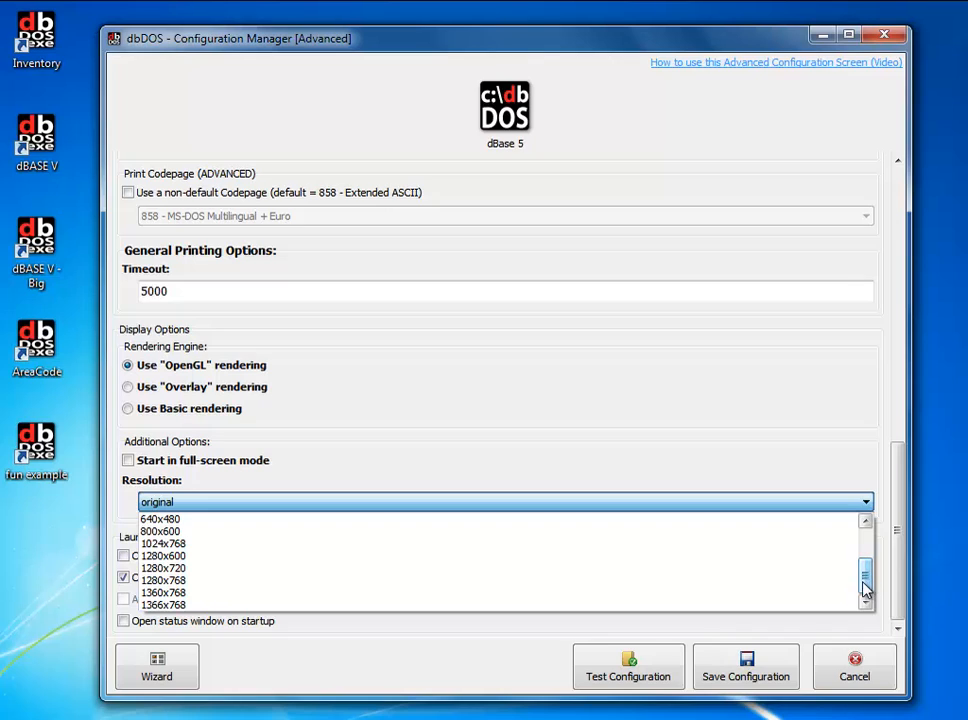
{"action": "left_click", "coordinate": [433, 520]}
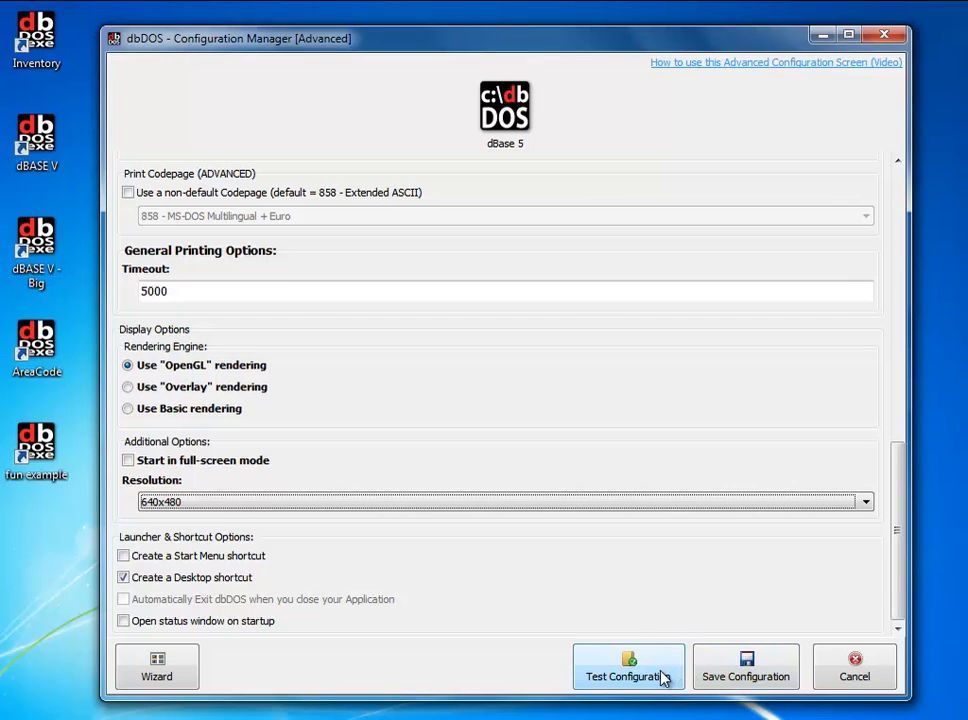
{"action": "left_click", "coordinate": [739, 679]}
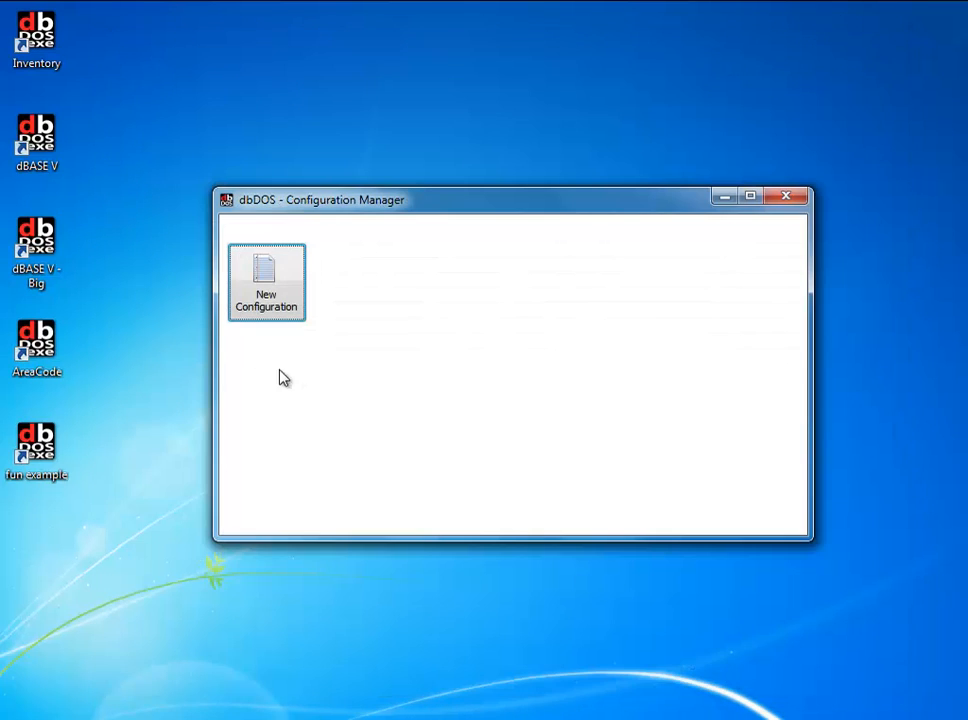
Step: Move the new dBase 5 shortcut to the empty desktop area above the Configuration Manager and launch the configuration from it
{"action": "left_click_drag", "start_coordinate": [1, 240], "coordinate": [391, 88]}
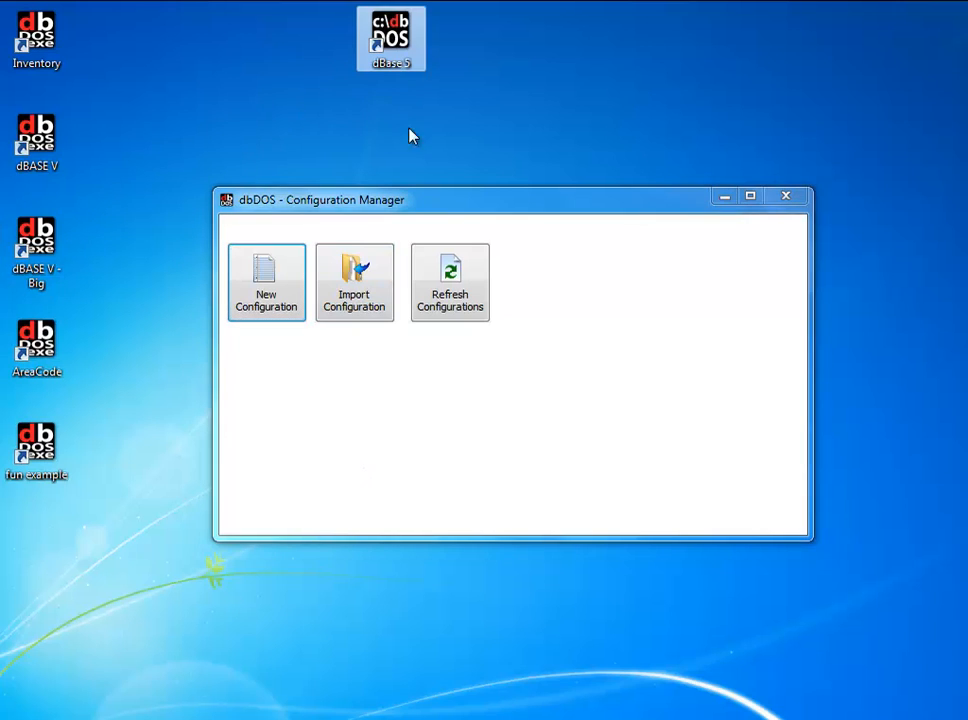
{"action": "double_click", "coordinate": [404, 62]}
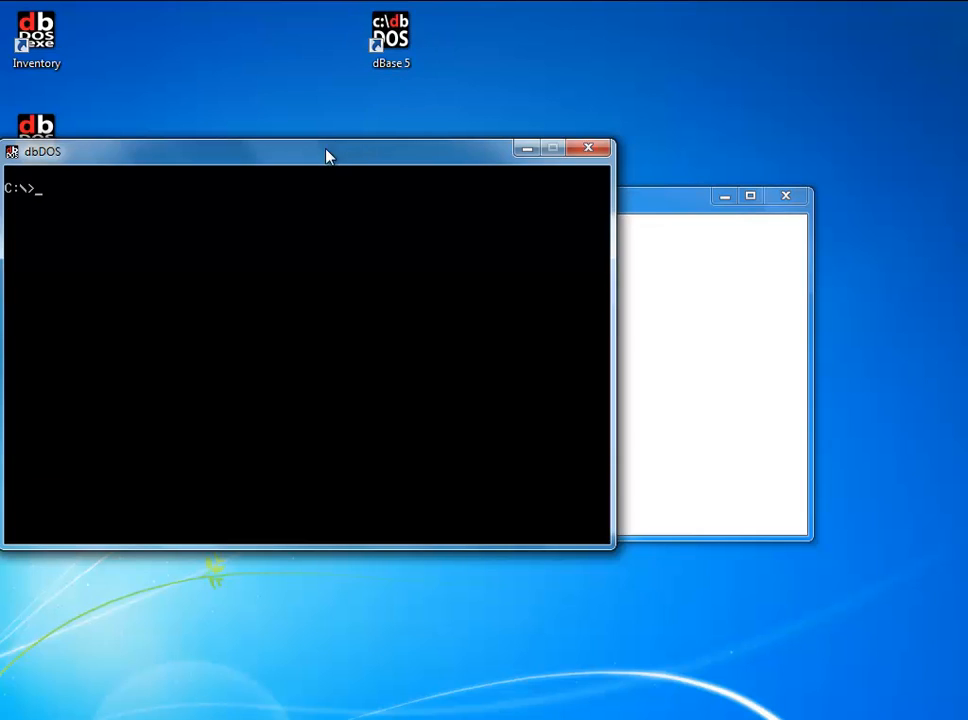
{"action": "left_click_drag", "start_coordinate": [327, 155], "coordinate": [522, 157]}
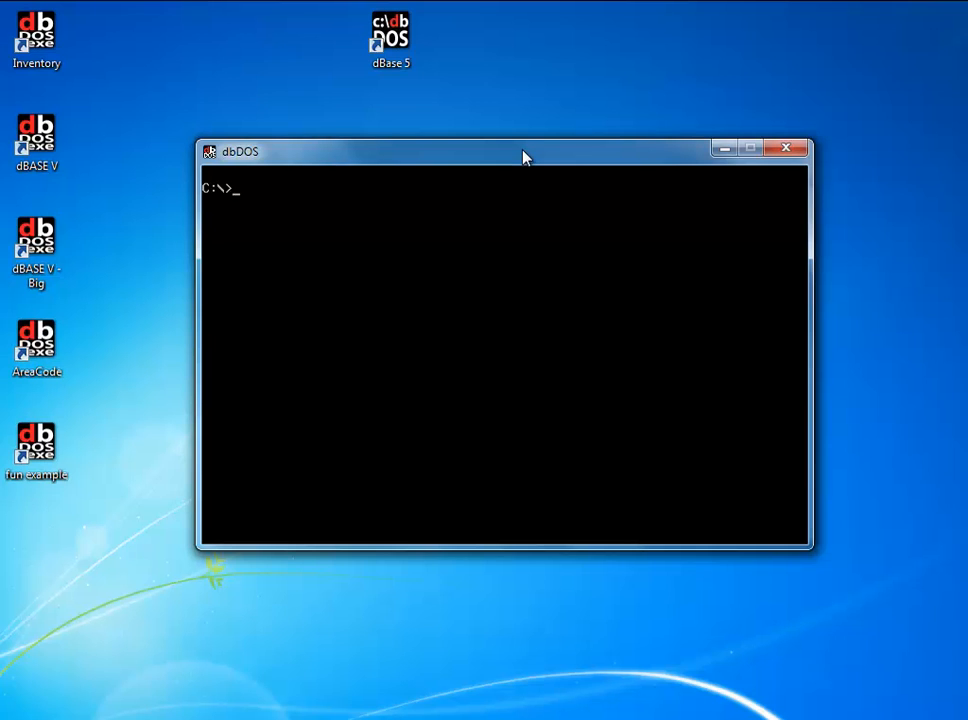
Step: List the files on drive C in full, in wide format, and filtered to *.exe
{"action": "type", "text": "dir"}
{"action": "key", "text": "Return"}
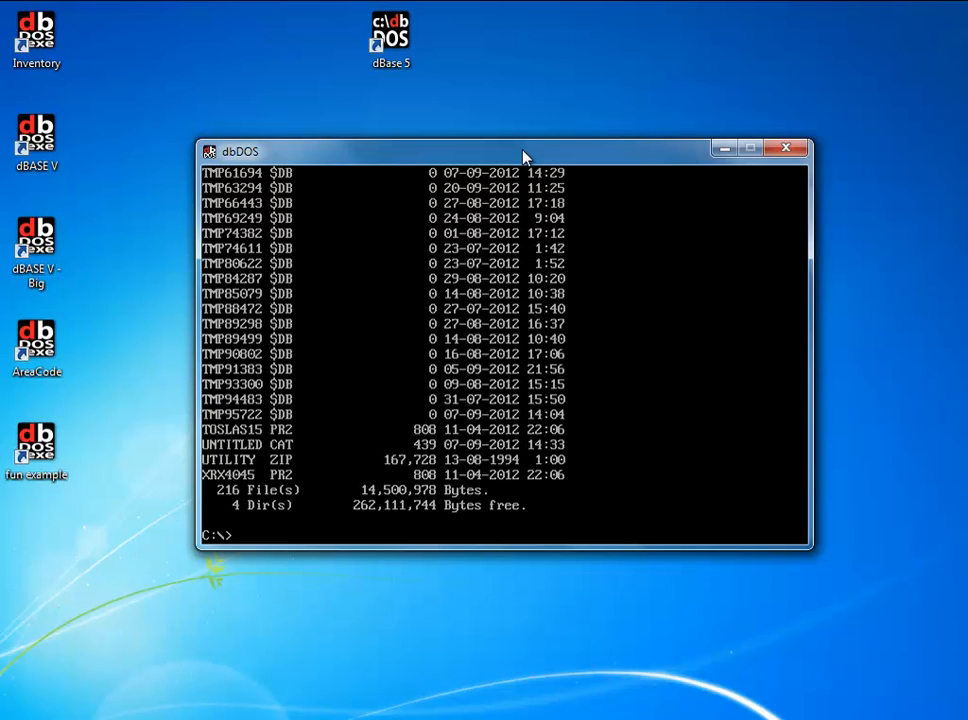
{"action": "type", "text": "dir/w"}
{"action": "key", "text": "Return"}
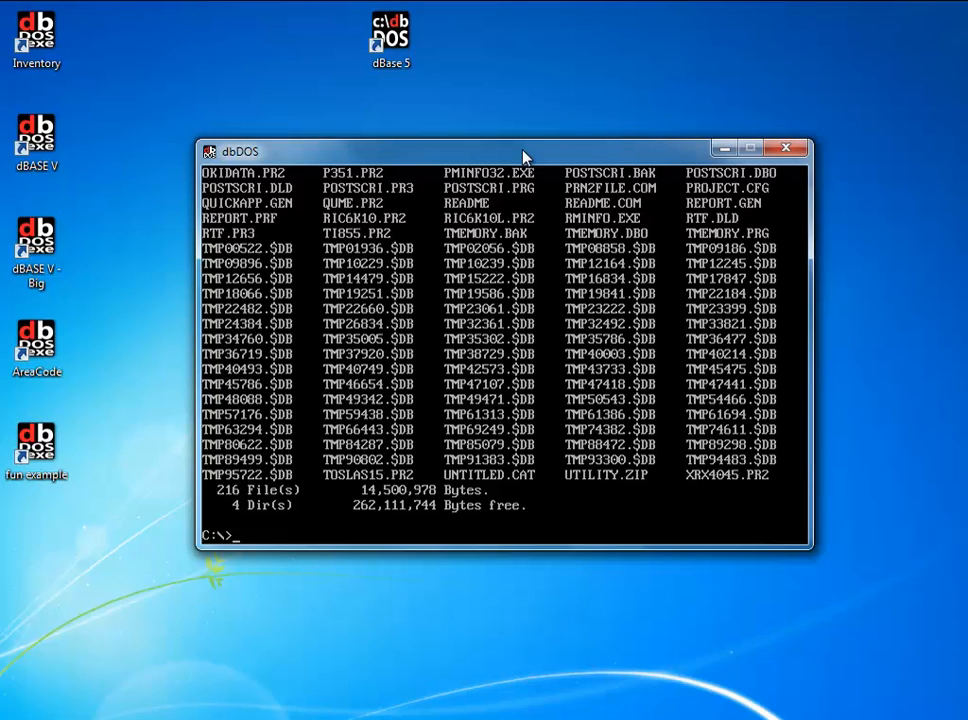
{"action": "type", "text": "dir *.exe"}
{"action": "key", "text": "Return"}
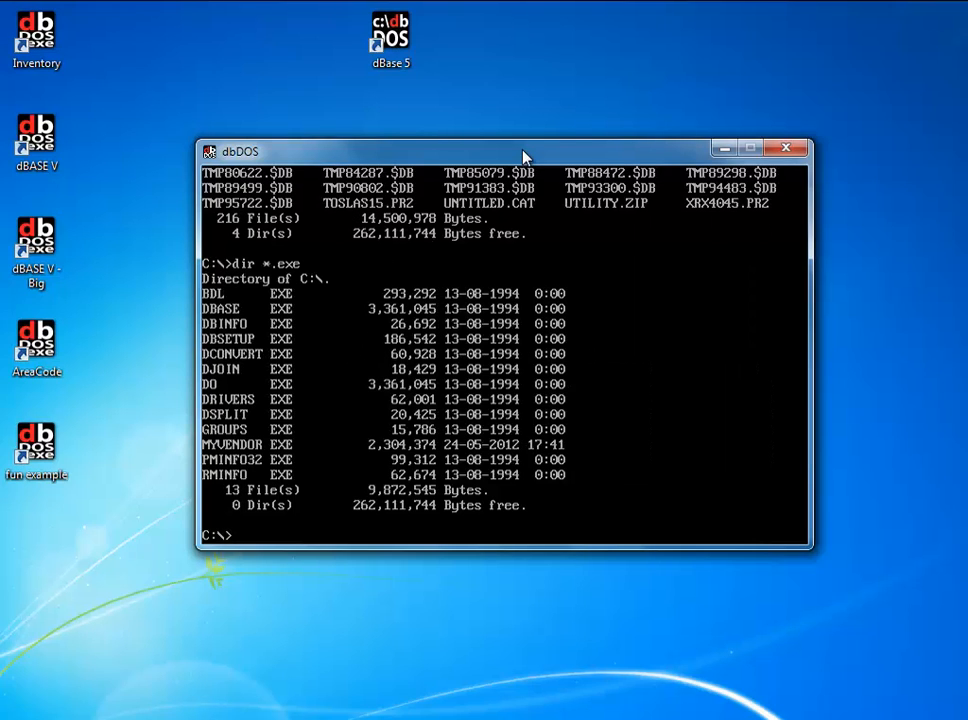
Step: Run dbase from the drive C prompt and exit it back to the prompt
{"action": "type", "text": "dbase"}
{"action": "key", "text": "Return"}
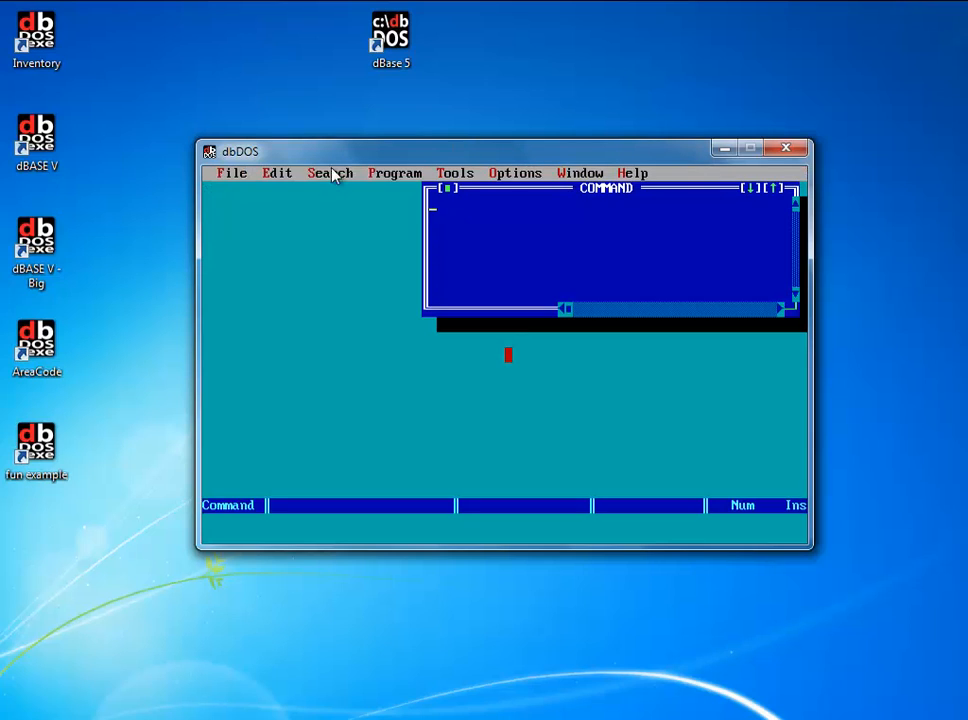
{"action": "left_click", "coordinate": [232, 173]}
{"action": "left_click", "coordinate": [240, 340]}
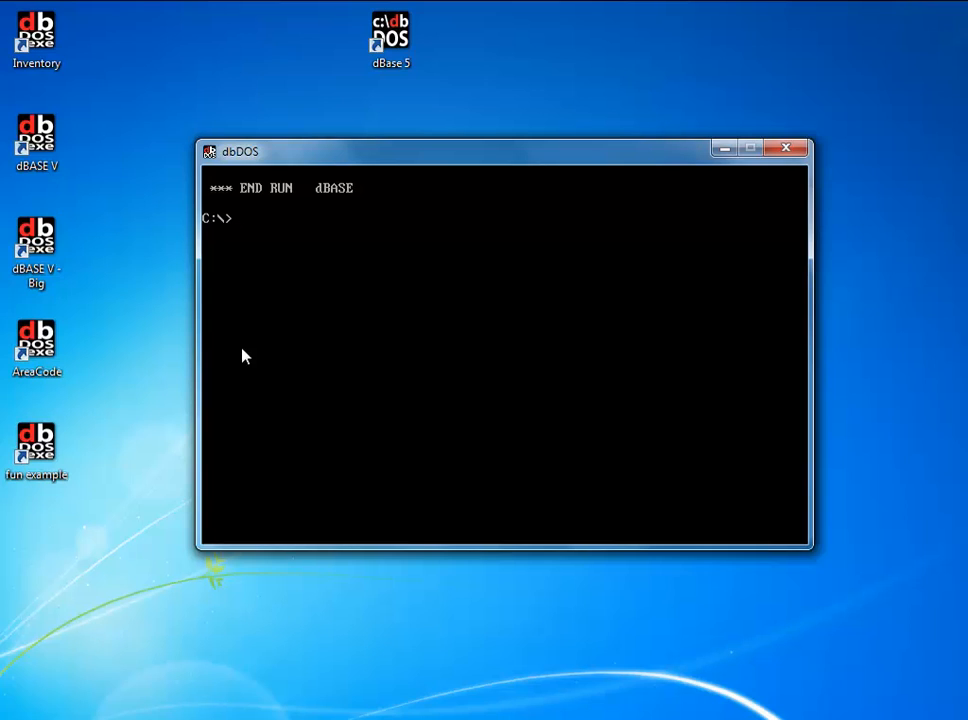
Step: Switch to drive D and list its files in full and filtered to *.exe
{"action": "type", "text": "d:"}
{"action": "key", "text": "Return"}
{"action": "type", "text": "dir"}
{"action": "key", "text": "Return"}
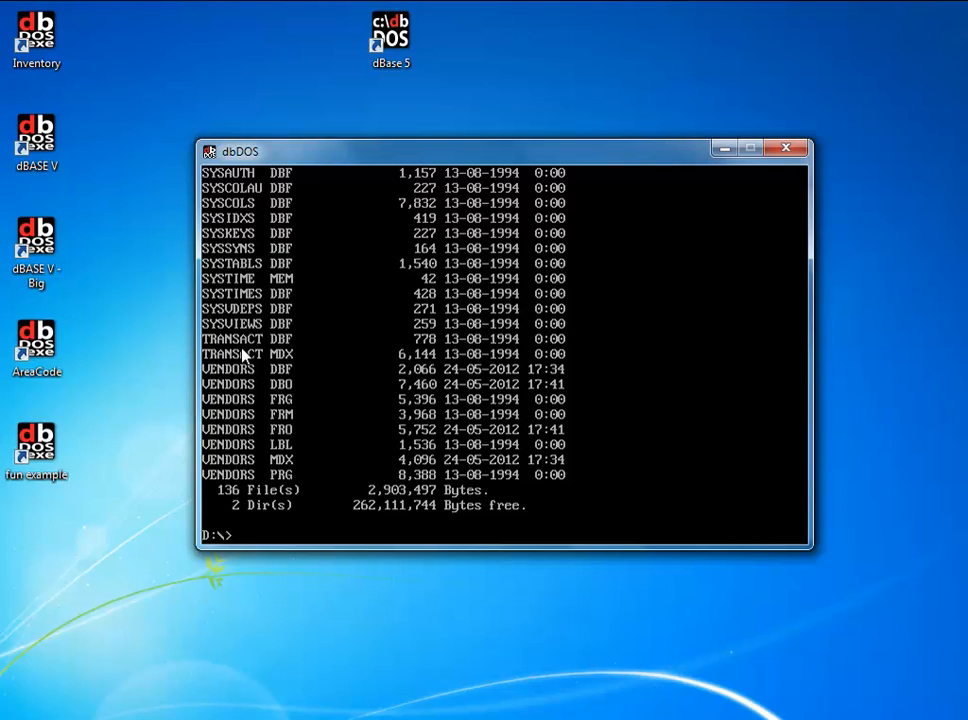
{"action": "type", "text": "dir *.exe"}
{"action": "key", "text": "Return"}
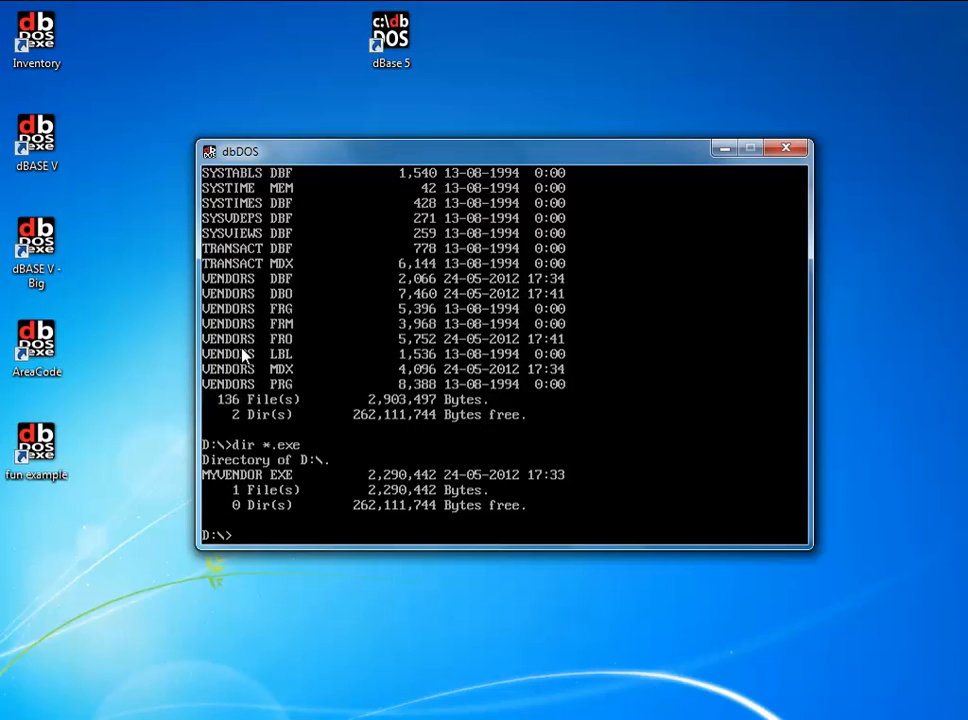
Step: Run myvendor from drive D, quit the vendors application, and close the dbDOS window
{"action": "type", "text": "myvendor"}
{"action": "key", "text": "Return"}
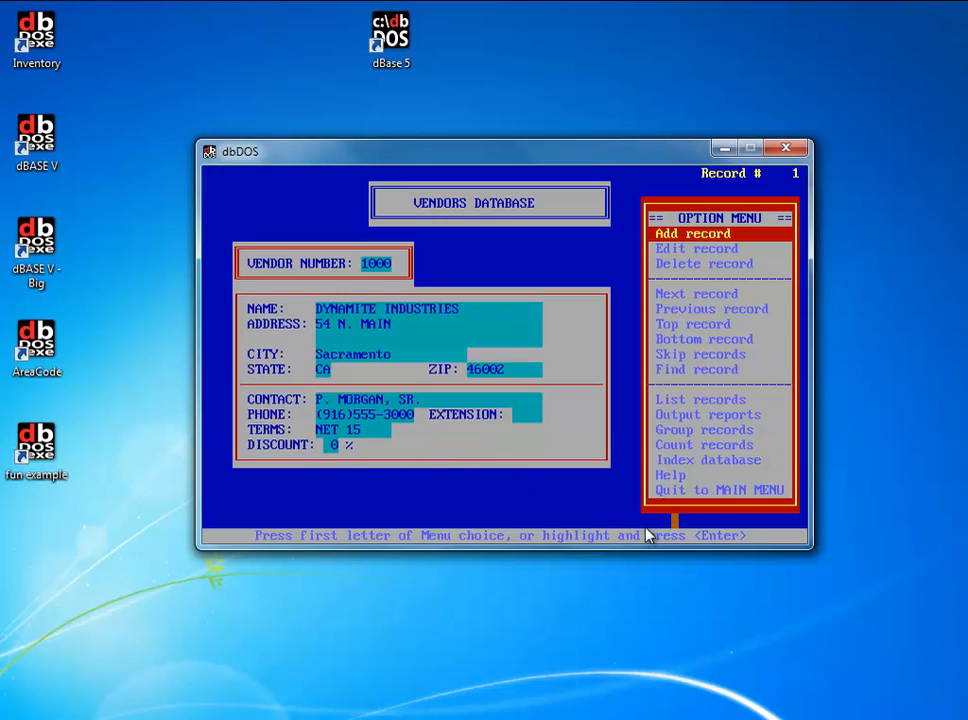
{"action": "left_click", "coordinate": [664, 493]}
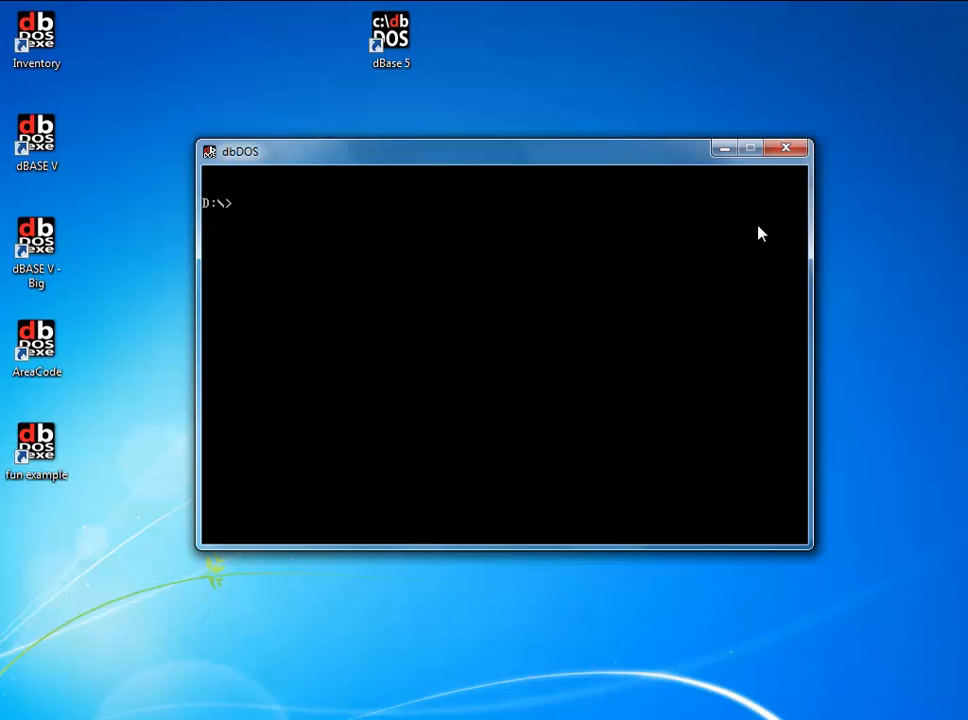
{"action": "left_click", "coordinate": [786, 148]}
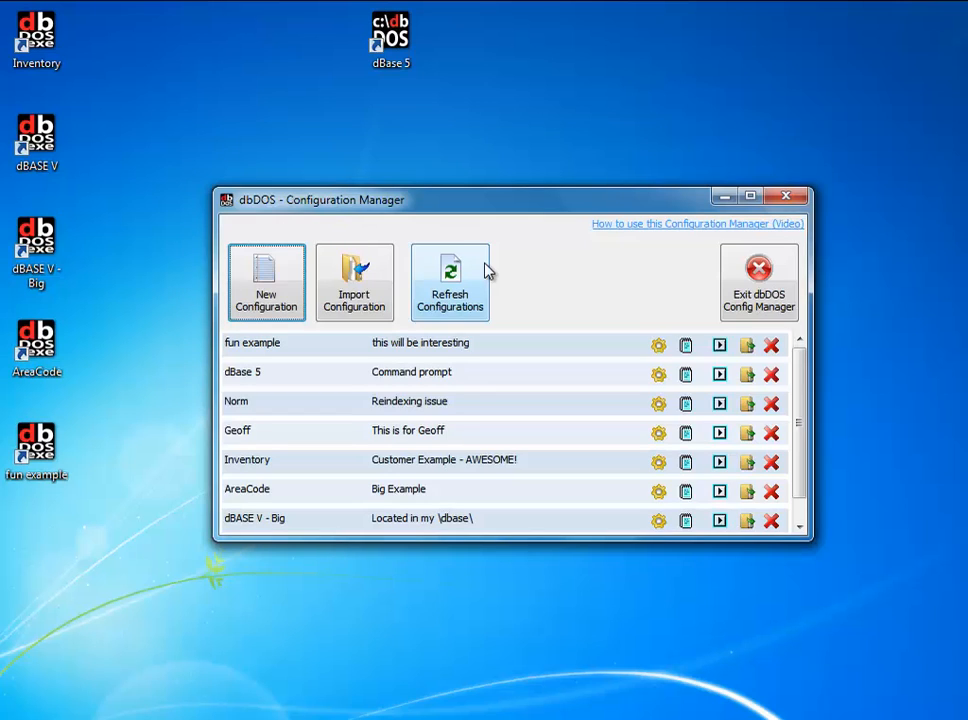
Step: Delete the dBase 5 configuration from the configuration list
{"action": "left_click", "coordinate": [771, 376]}
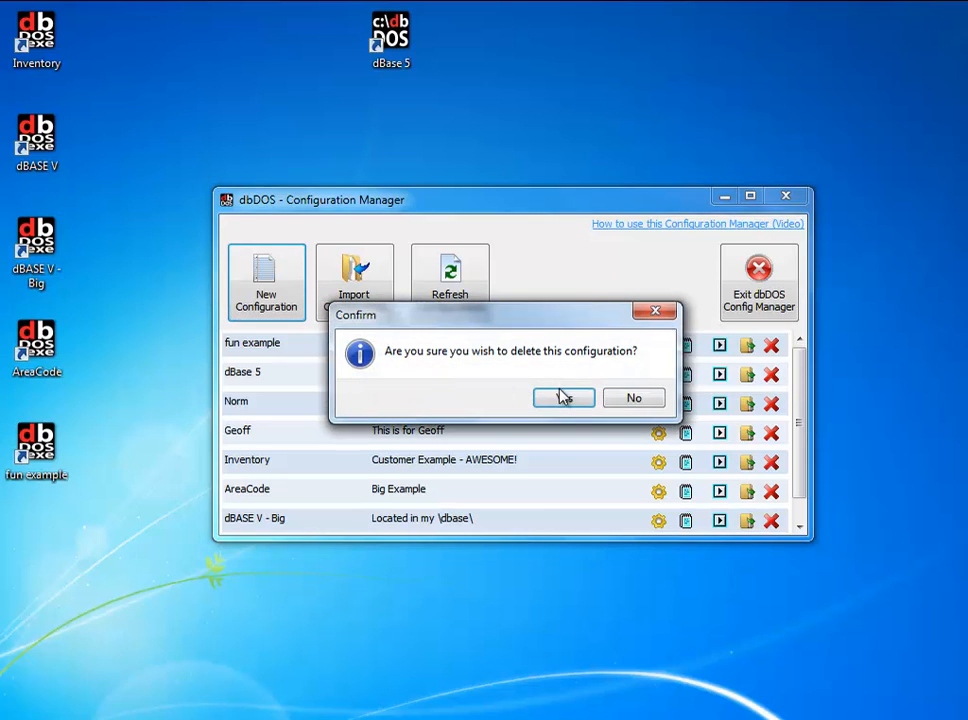
{"action": "left_click", "coordinate": [562, 396]}
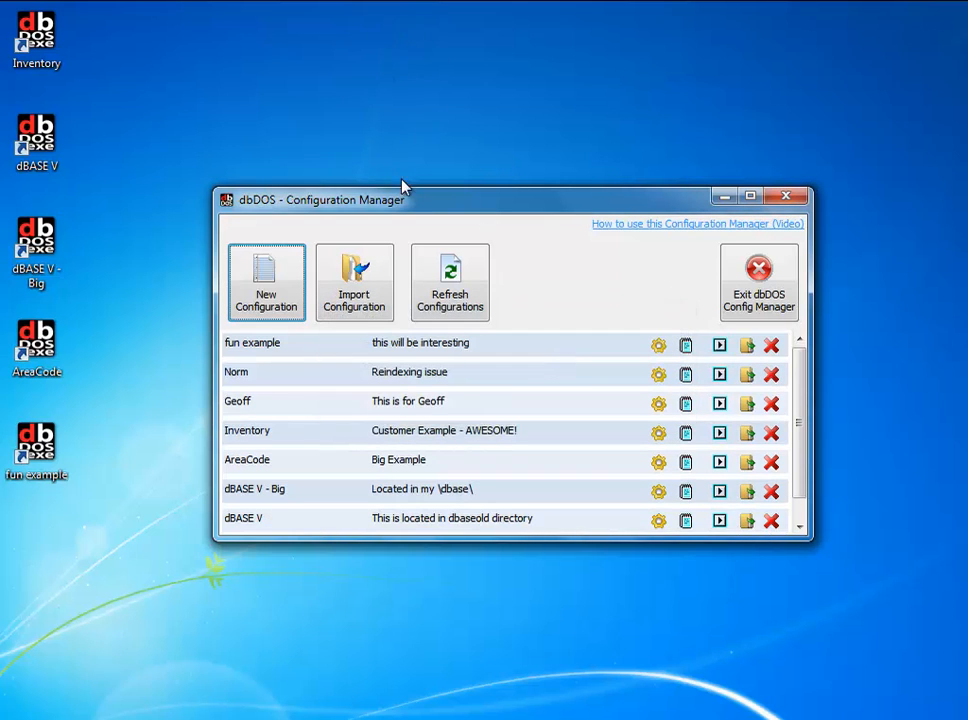